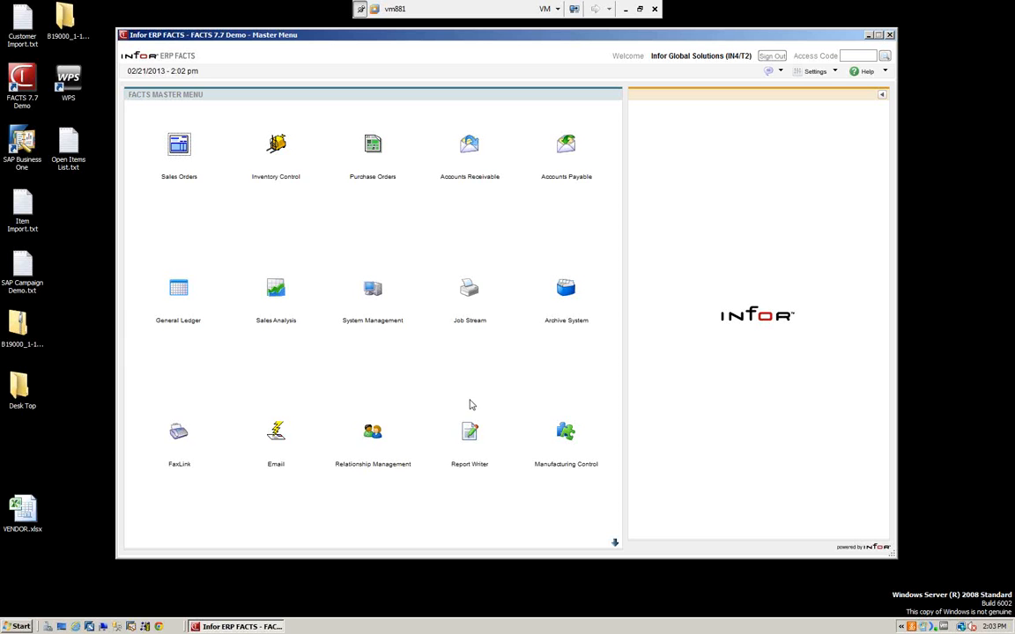
# Step: Open the contact record for Southeastern Industrial Supply from the Relationship Management contacts
pyautogui.click(371, 438)
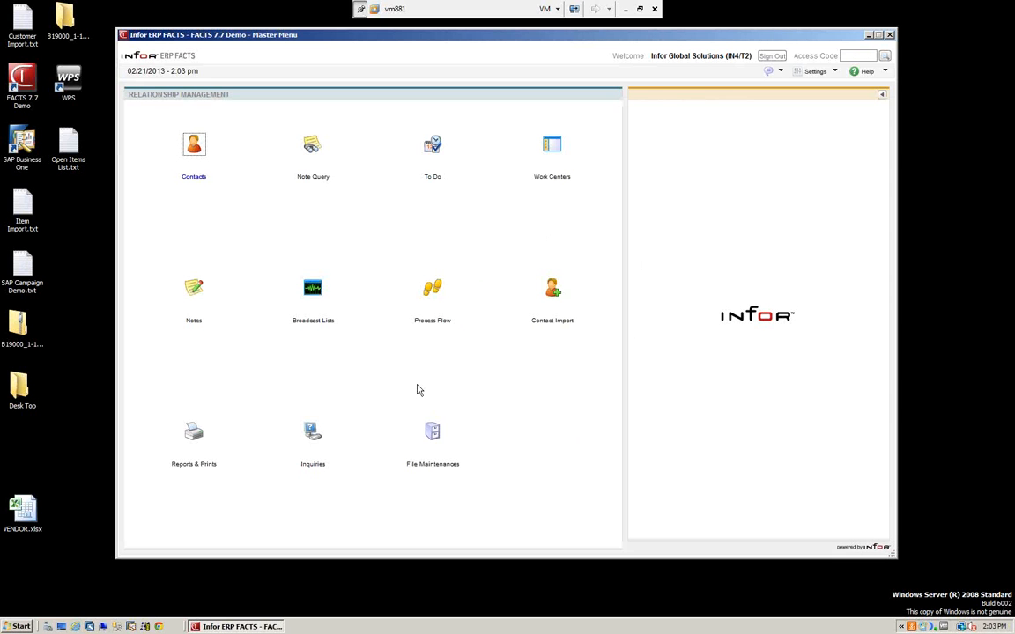
pyautogui.click(194, 145)
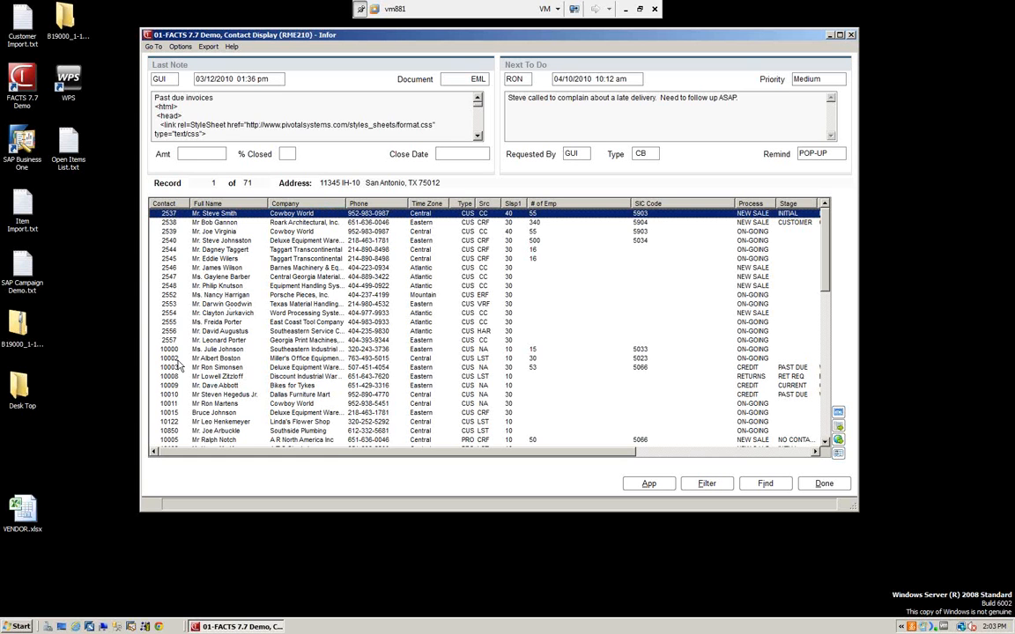
pyautogui.doubleClick(280, 351)
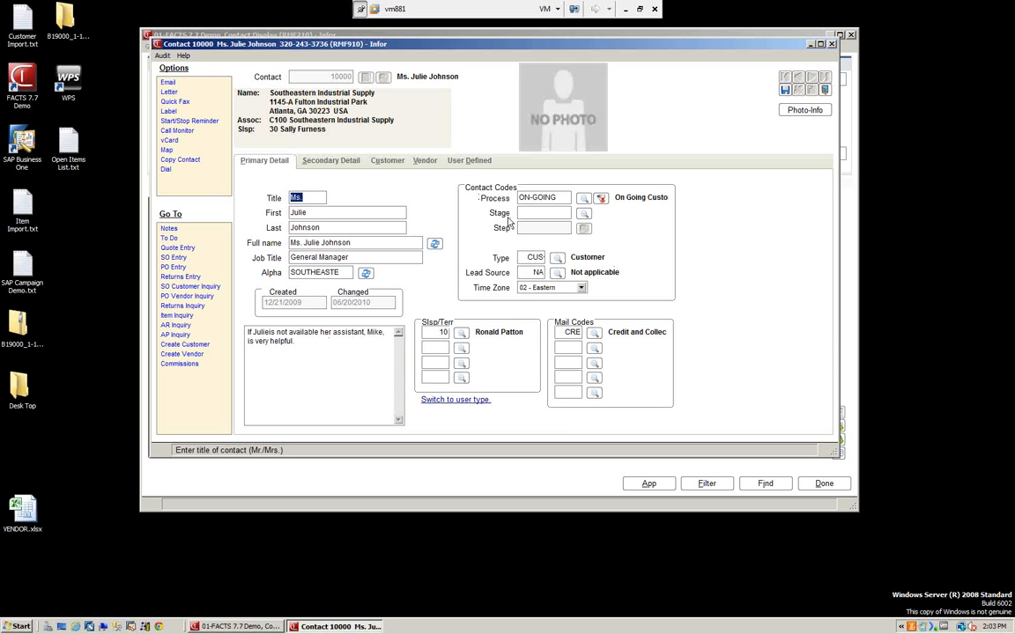
# Step: Review the contact's secondary, customer, user-defined and primary details, and close the record and the contact display
pyautogui.click(323, 163)
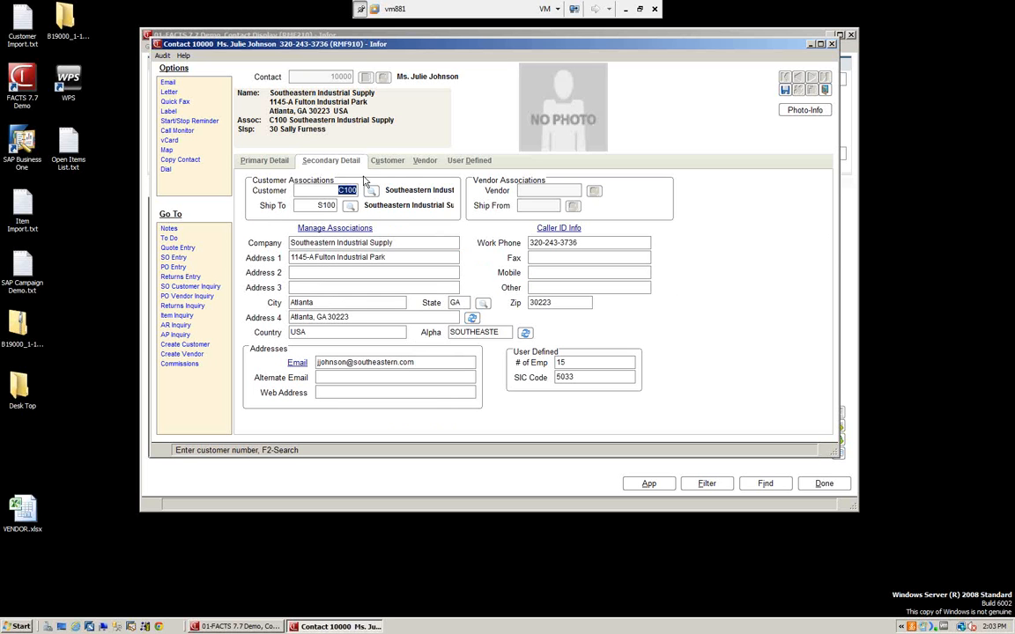
pyautogui.click(388, 161)
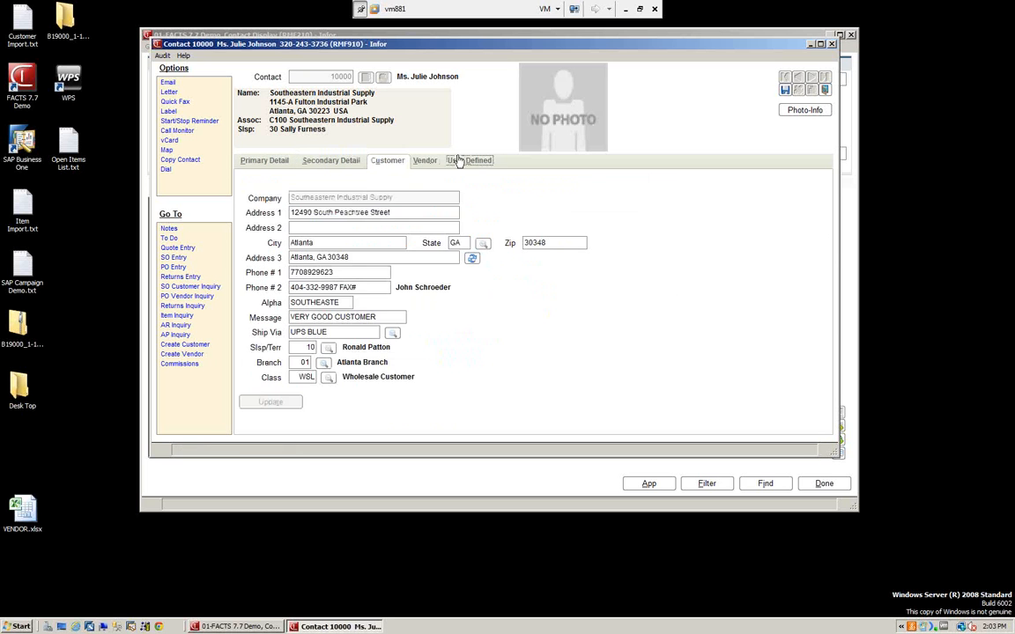
pyautogui.click(457, 161)
pyautogui.click(249, 165)
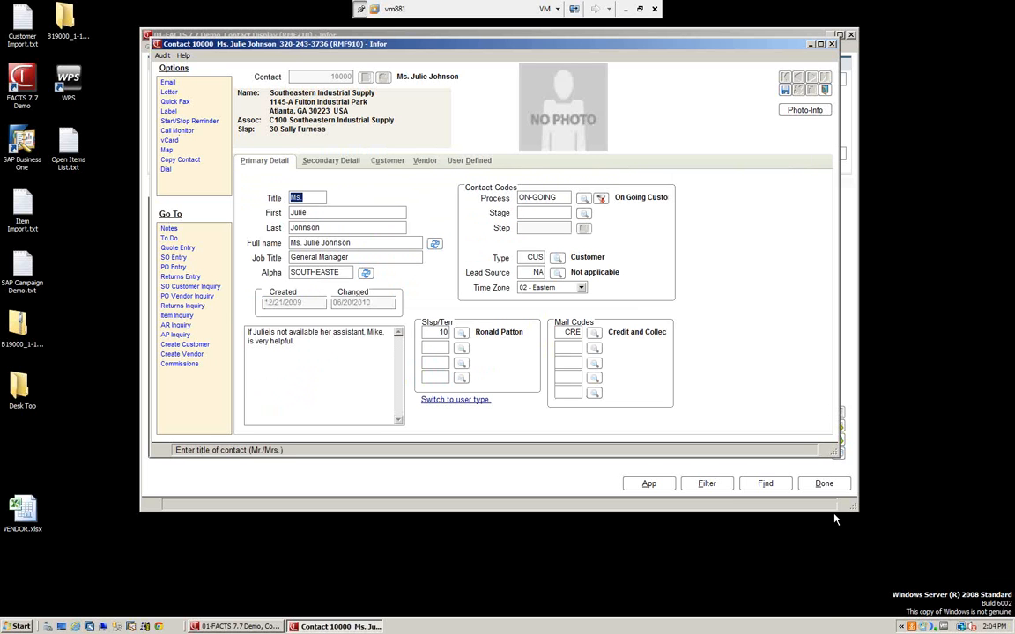
pyautogui.click(822, 484)
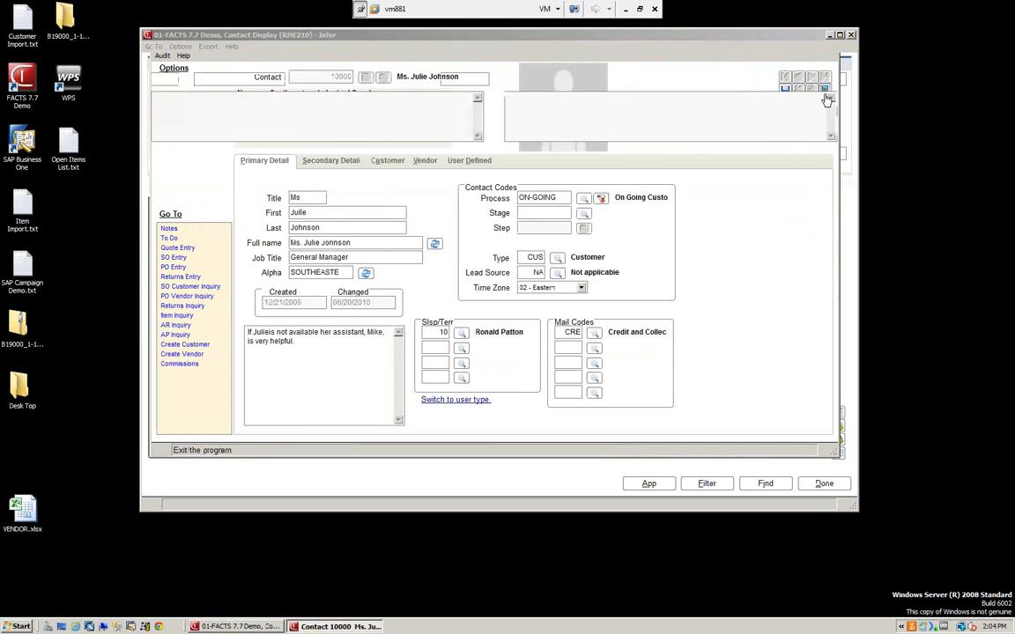
pyautogui.click(825, 93)
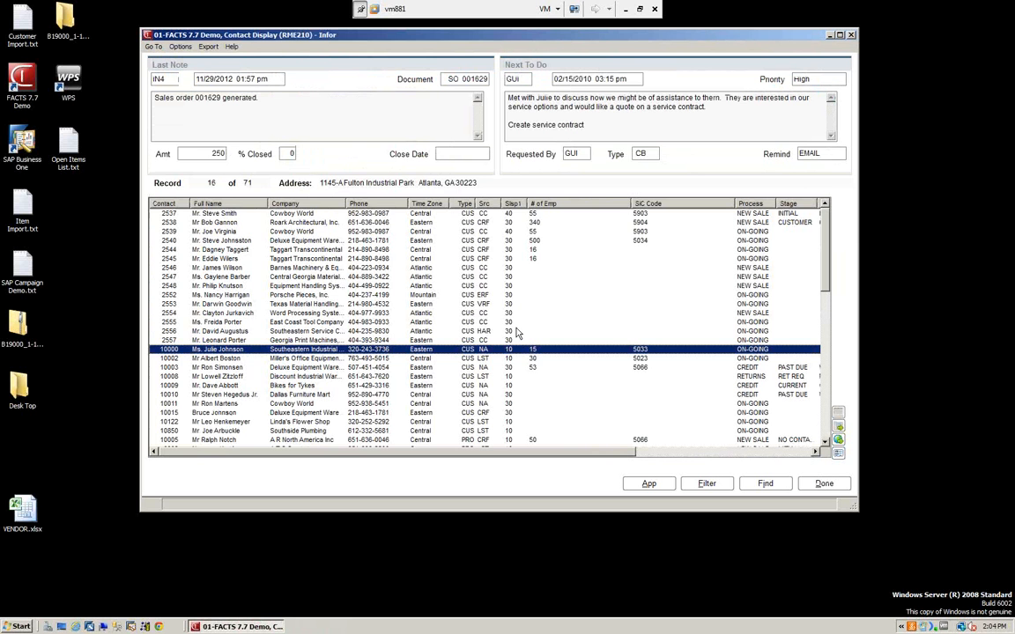
pyautogui.click(824, 487)
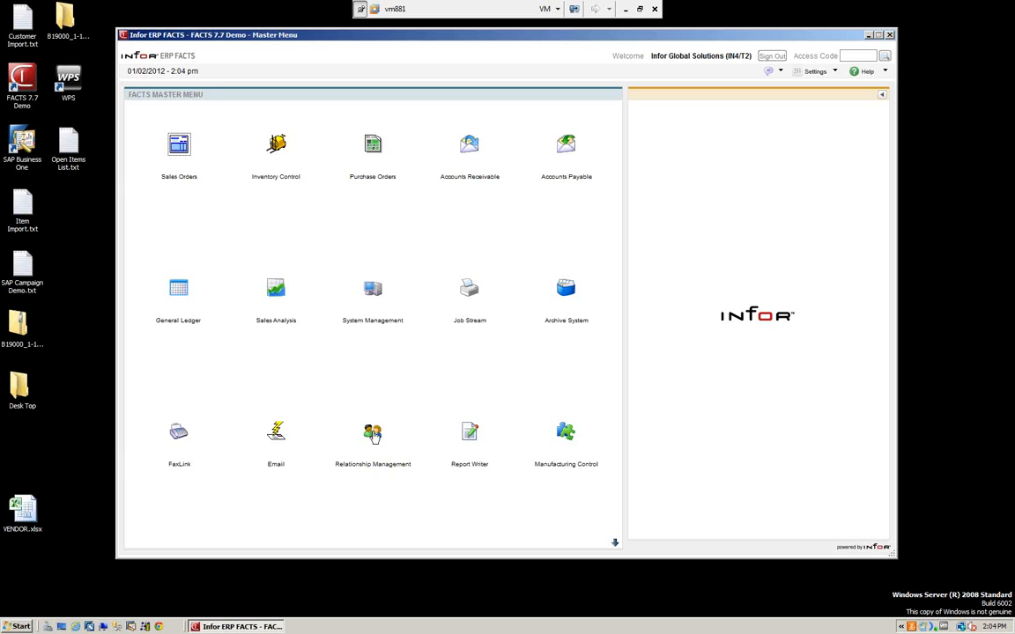
# Step: Bring up the Infrequent File Maintenances list of Relationship Management
pyautogui.click(374, 436)
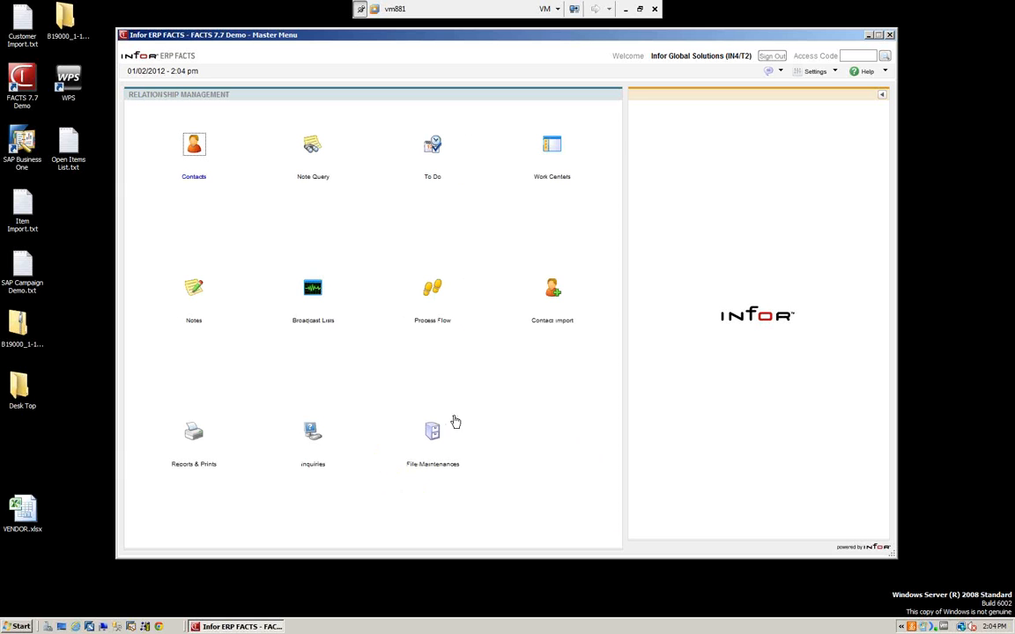
pyautogui.click(433, 432)
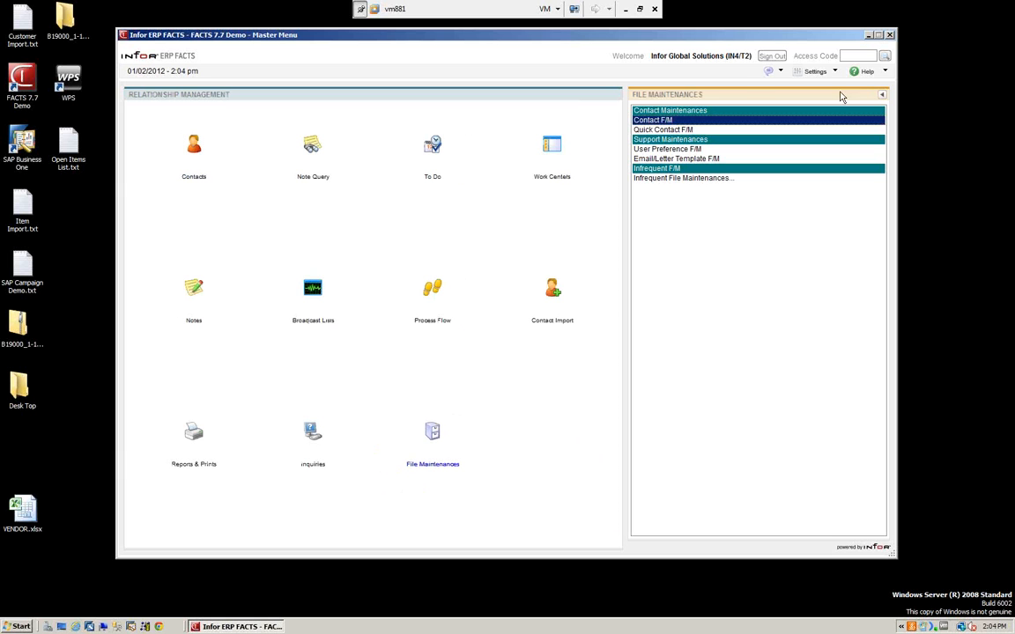
pyautogui.click(672, 179)
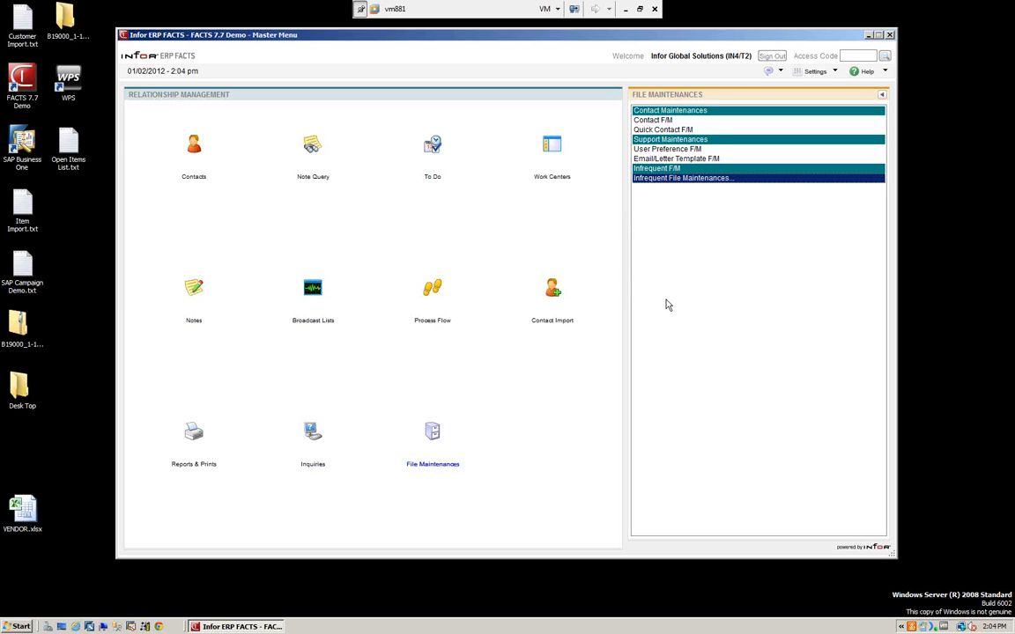
pyautogui.press('Return')
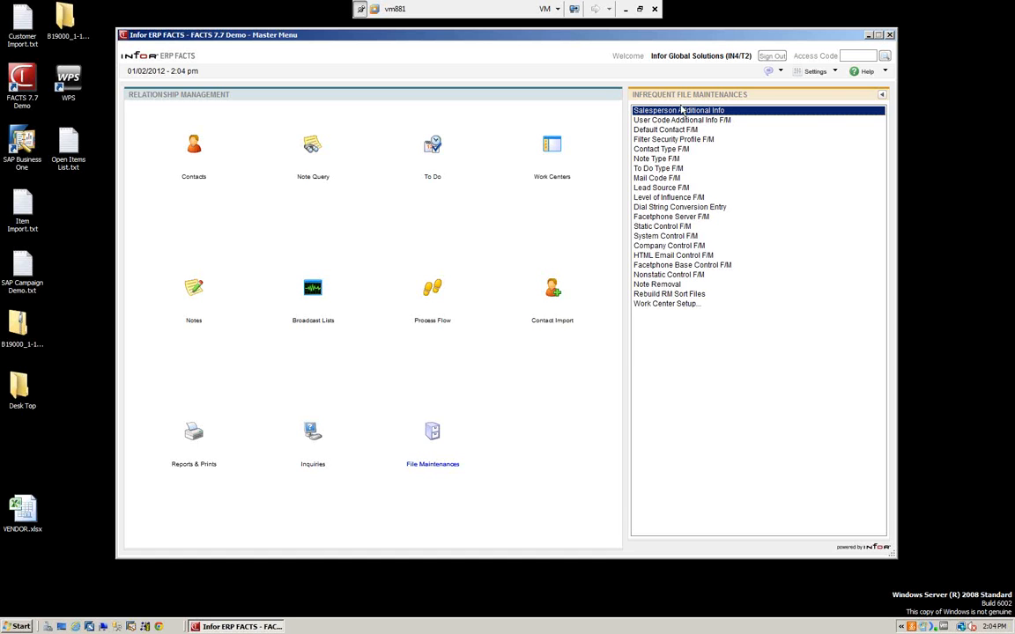
# Step: View the correspondence title and email address in Salesperson Additional Info for salesperson/territory 10, and exit
pyautogui.click(680, 109)
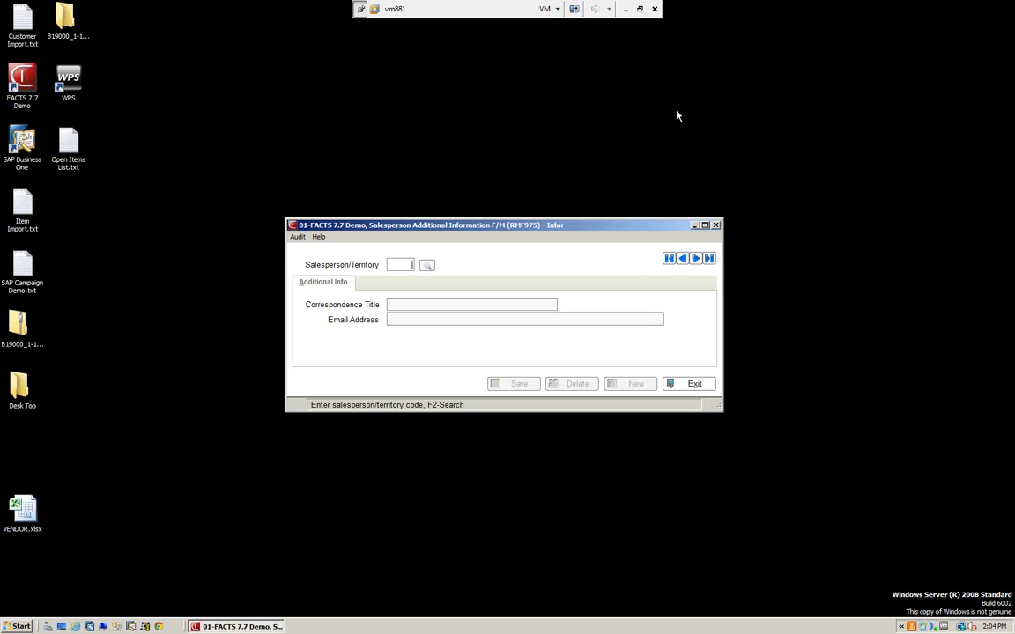
pyautogui.click(426, 266)
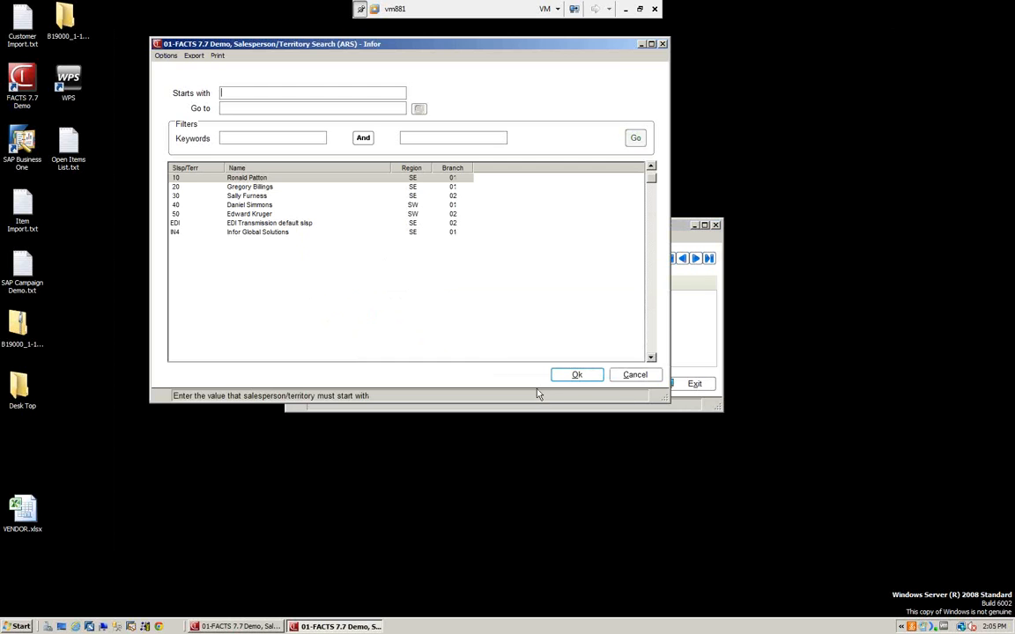
pyautogui.click(569, 375)
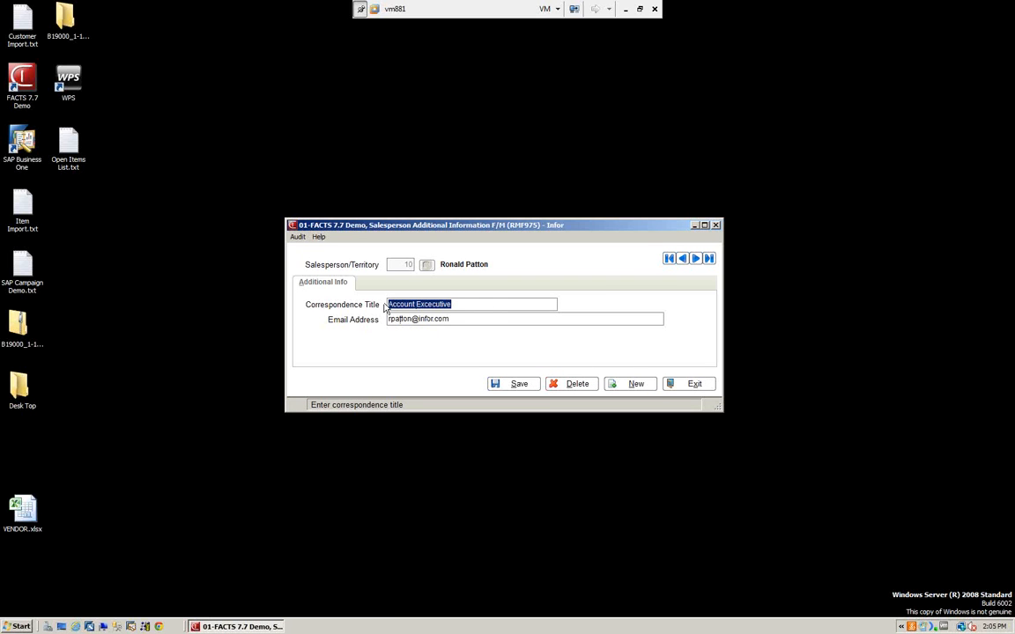
pyautogui.click(693, 385)
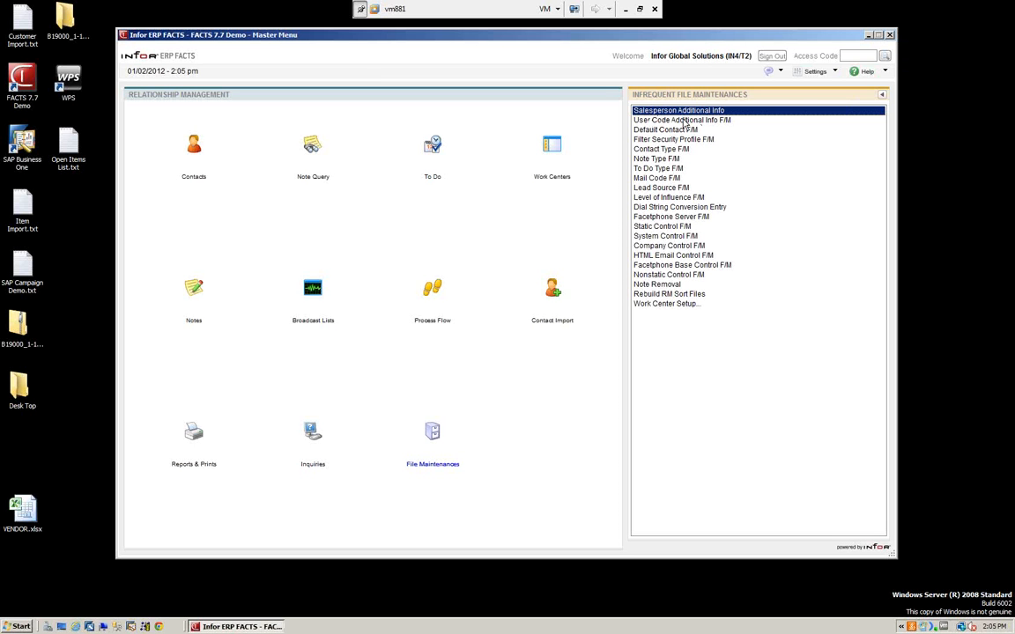
# Step: View the general and security settings of user code IN4 in User Code Additional Info F/M, and exit
pyautogui.click(684, 121)
pyautogui.doubleClick(685, 121)
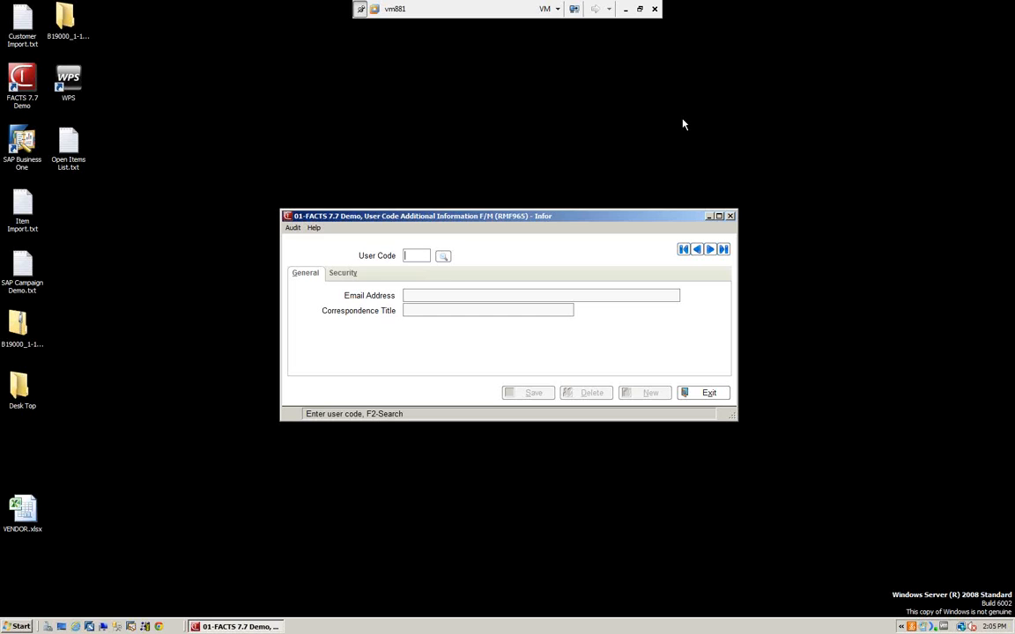
pyautogui.click(443, 255)
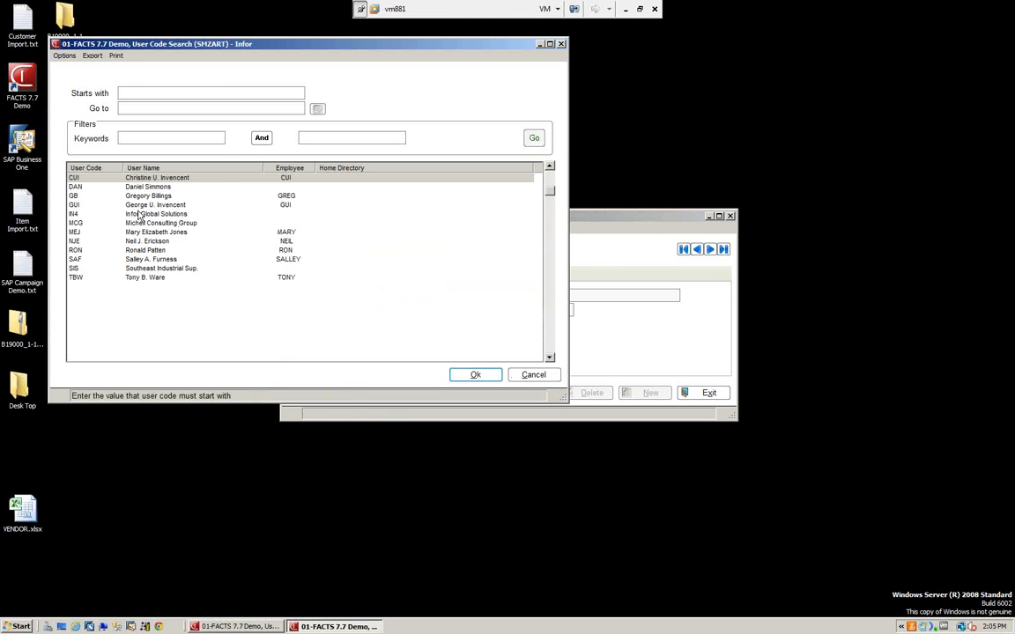
pyautogui.click(146, 217)
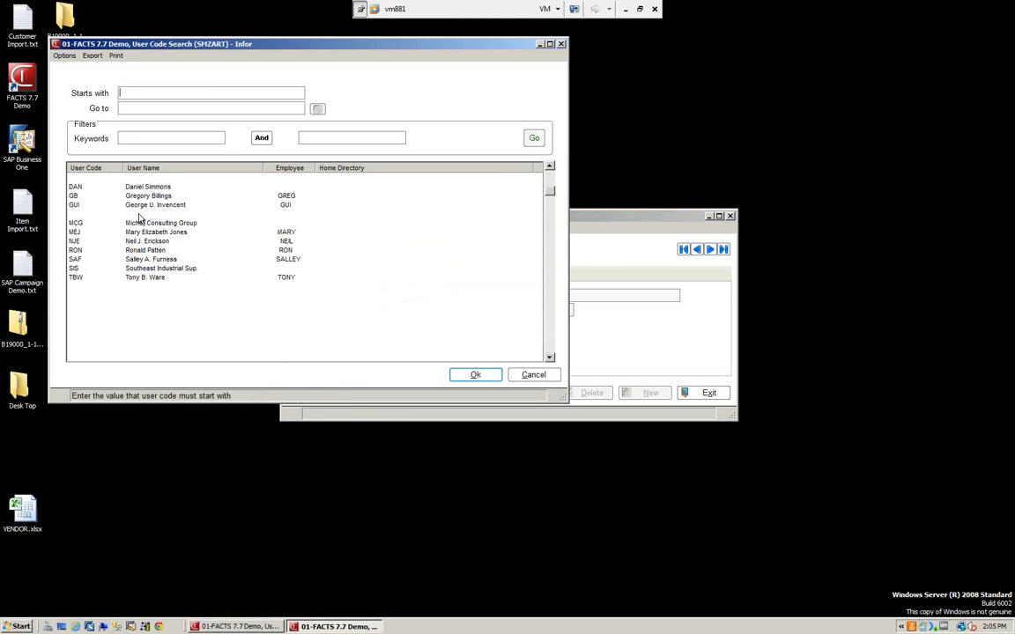
pyautogui.click(475, 374)
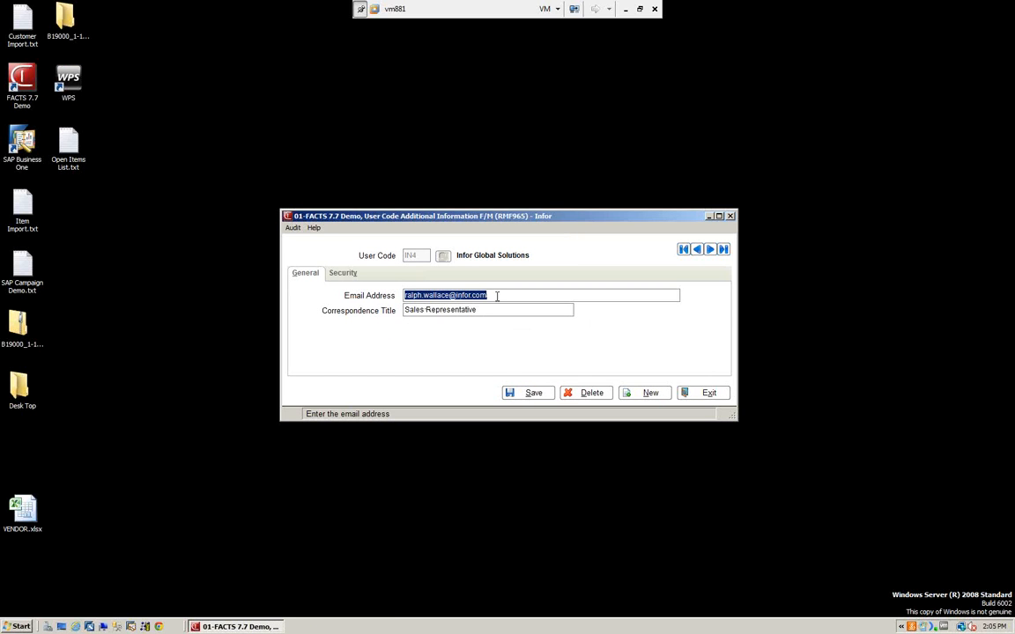
pyautogui.click(353, 275)
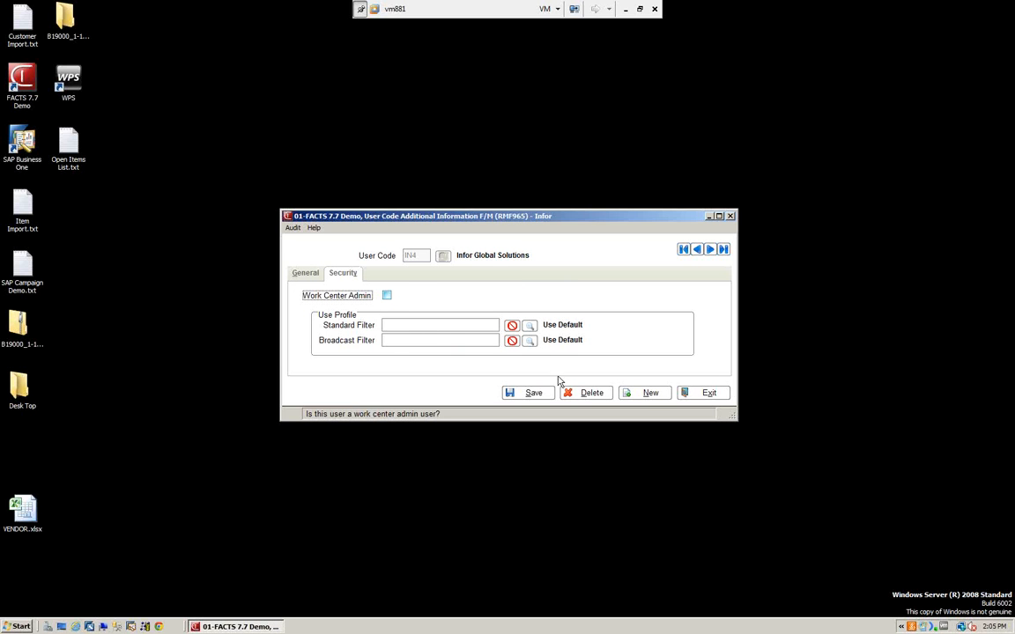
pyautogui.click(707, 394)
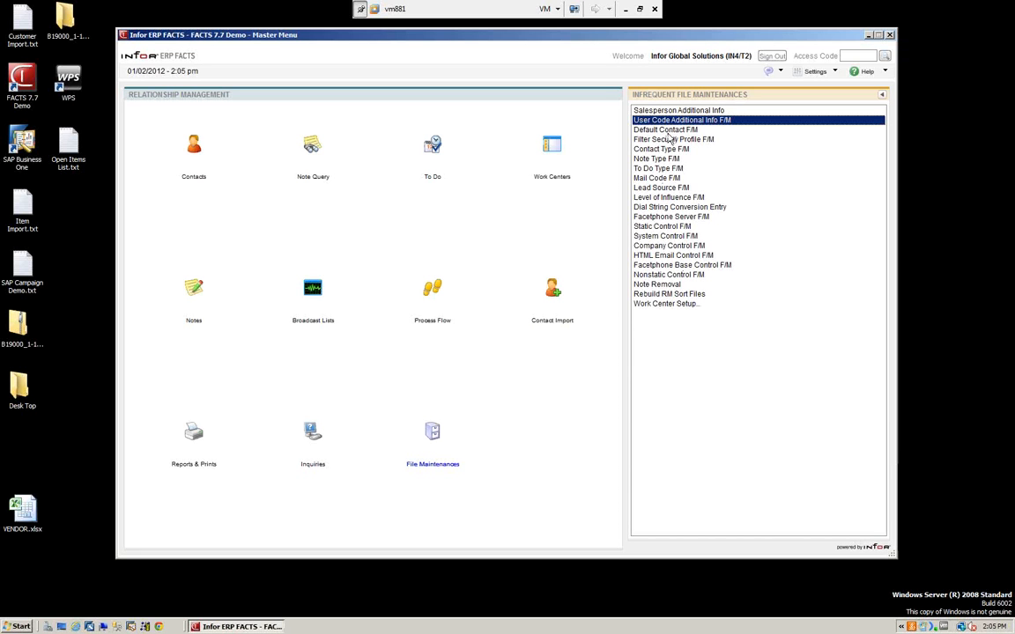
# Step: Start a new default contact record for RMF910 in Default Contact F/M
pyautogui.click(664, 130)
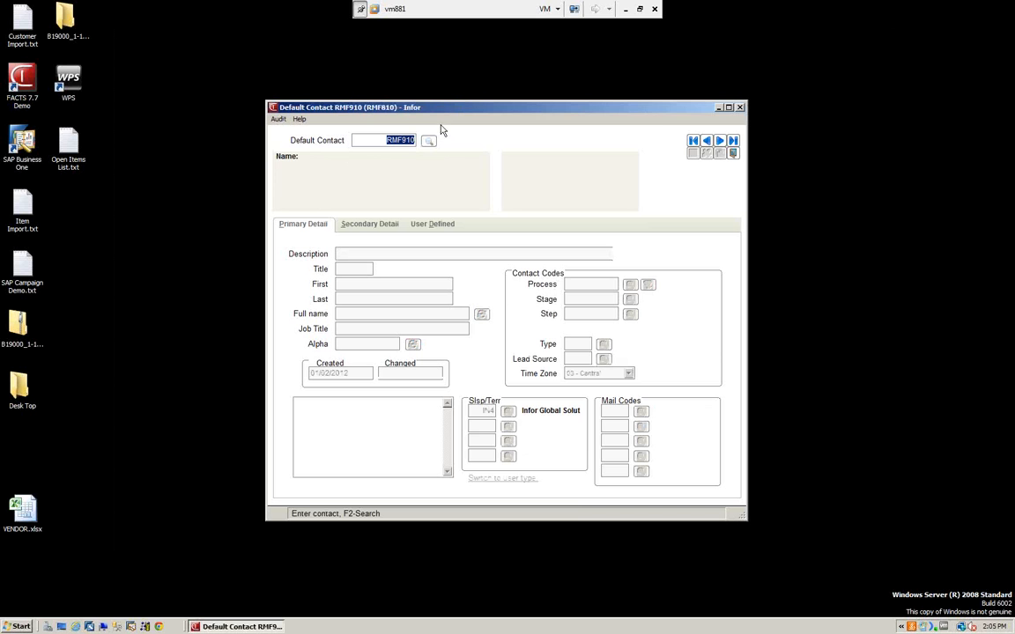
pyautogui.click(428, 140)
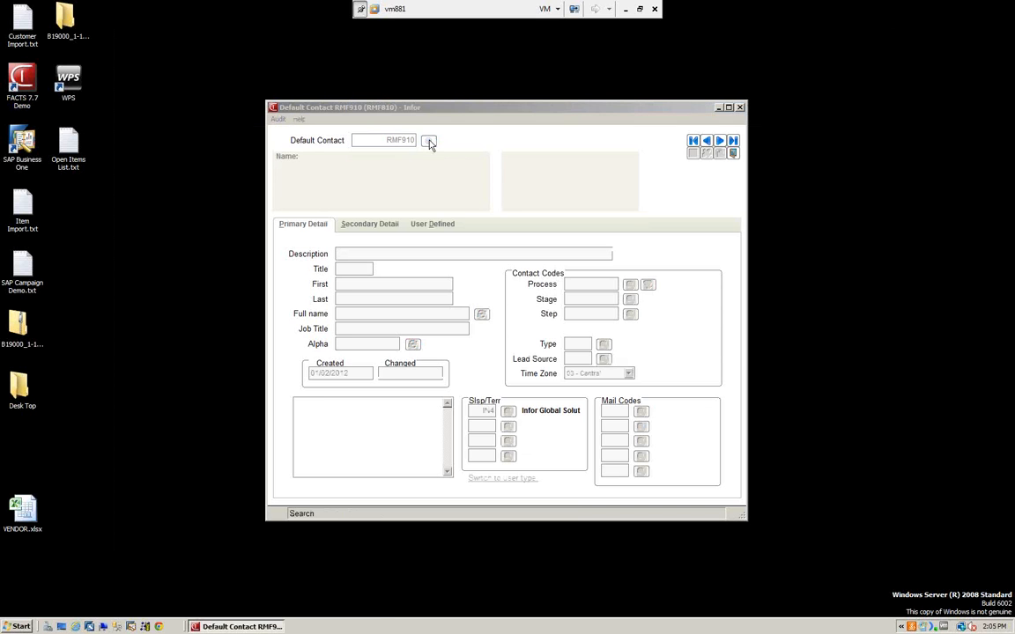
pyautogui.click(673, 465)
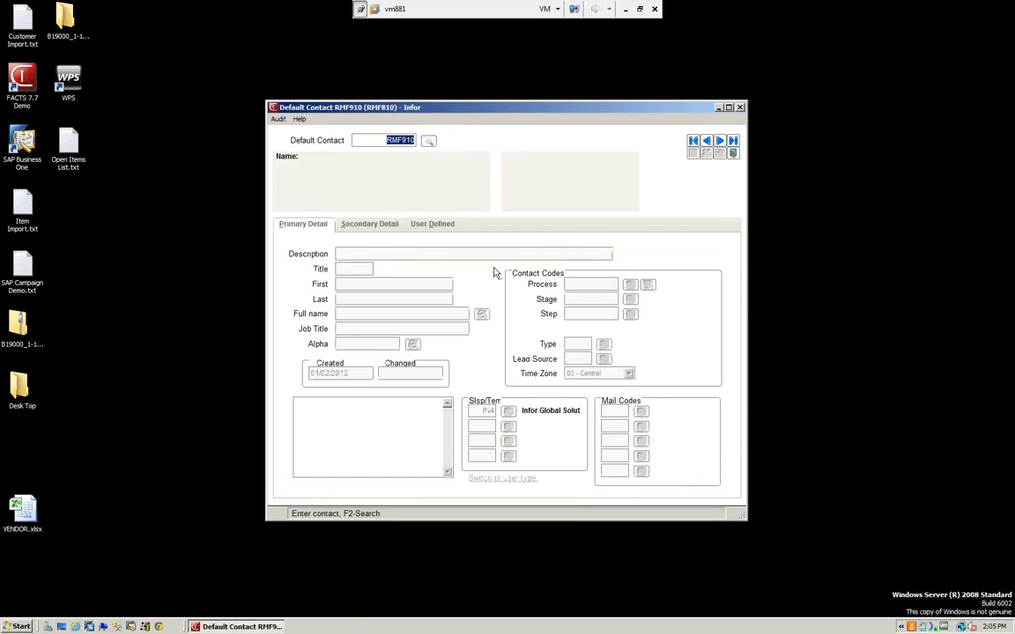
pyautogui.press('Return')
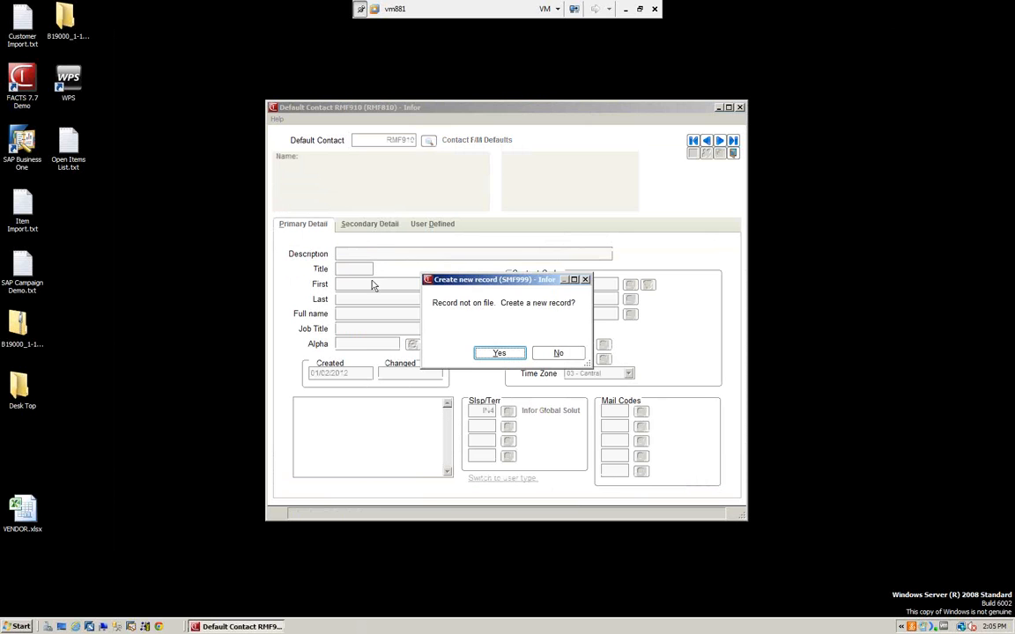
pyautogui.click(510, 352)
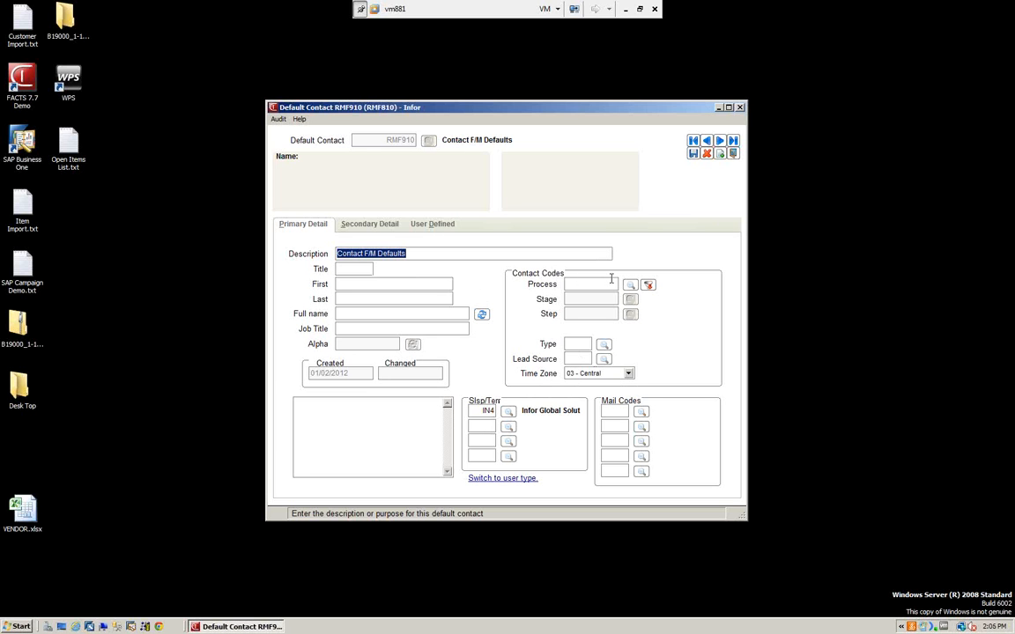
# Step: Review the secondary and user-defined fields of the new default contact, and return to its primary details
pyautogui.click(369, 224)
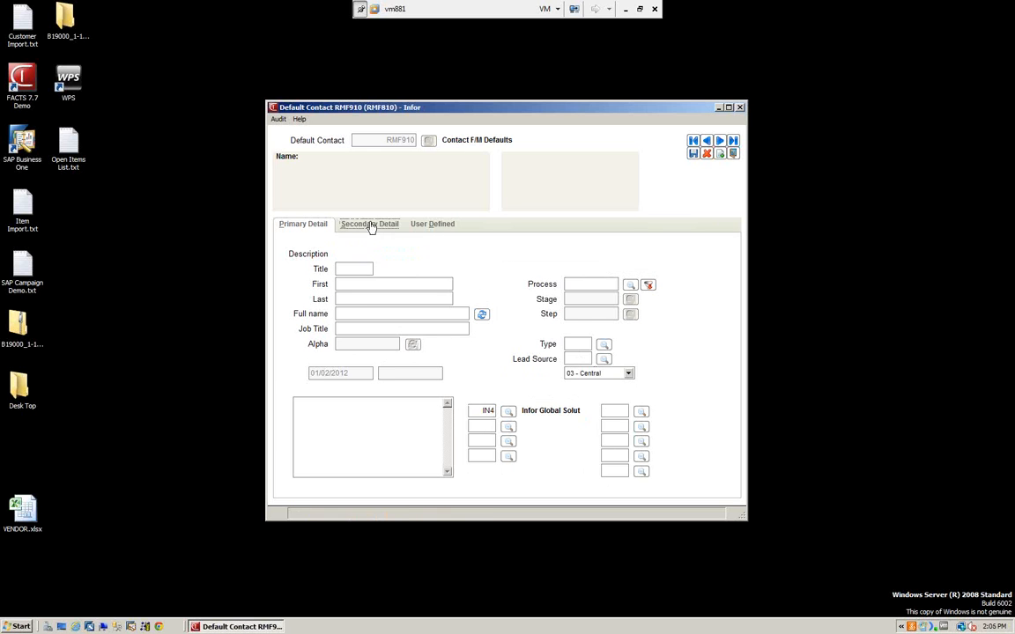
pyautogui.click(429, 228)
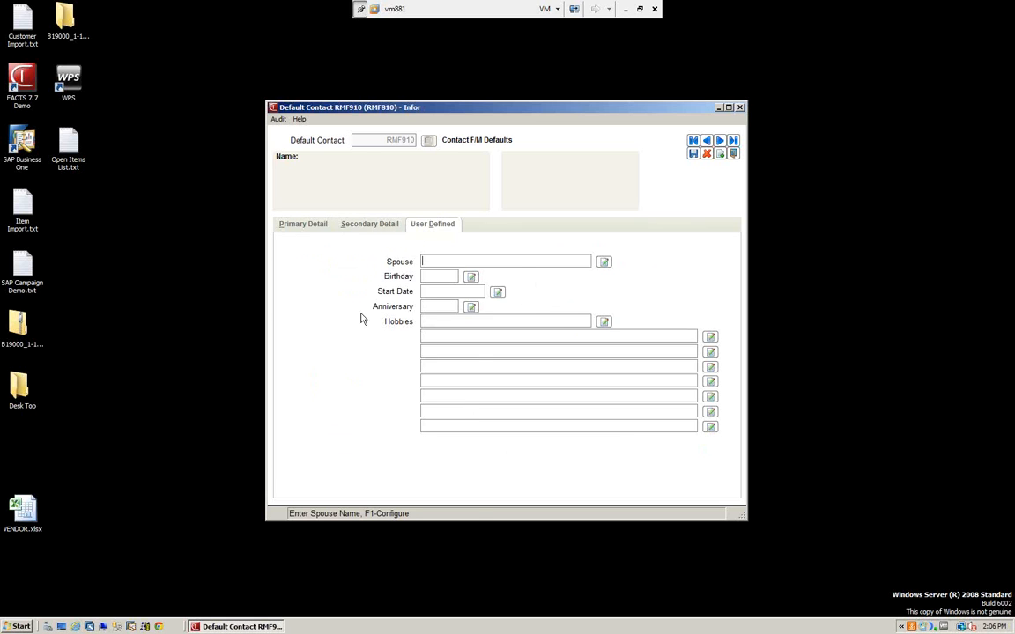
pyautogui.click(303, 226)
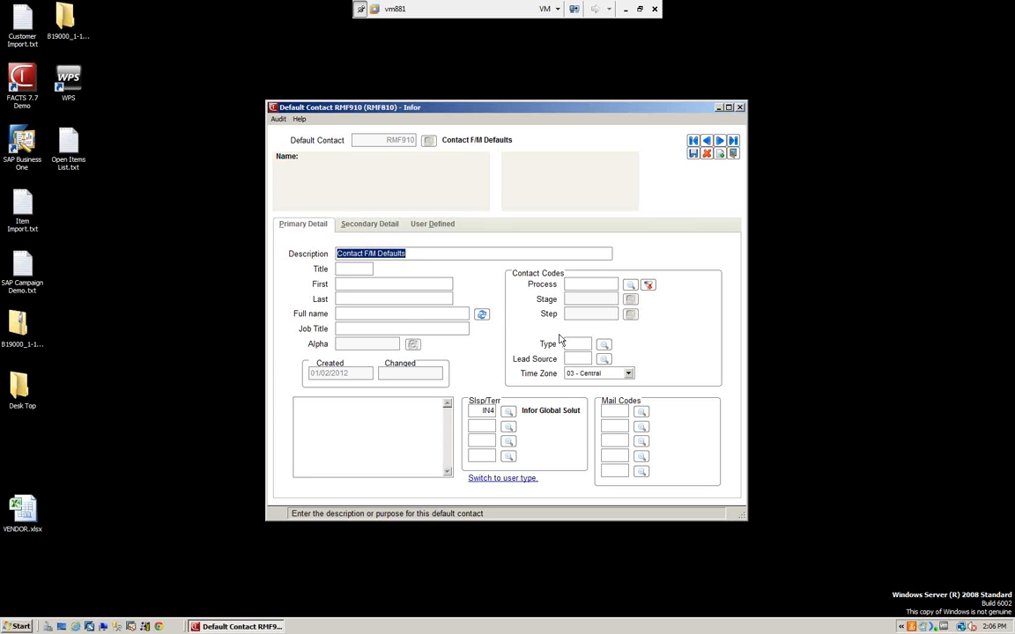
# Step: Choose the NEW BIZ process for the default contact, and exit the record without saving
pyautogui.click(630, 287)
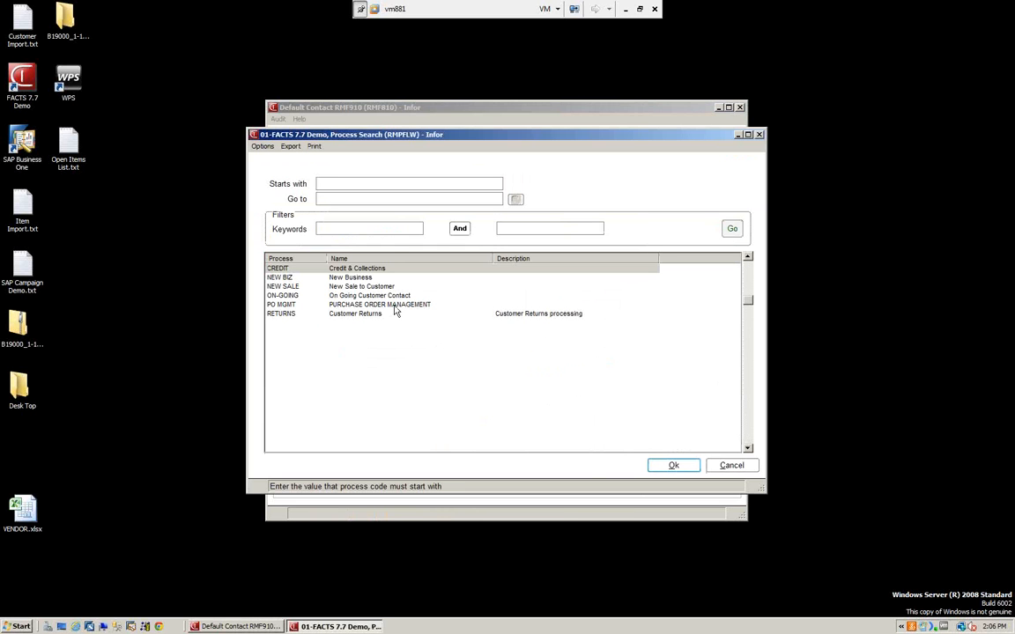
pyautogui.click(352, 279)
pyautogui.click(670, 464)
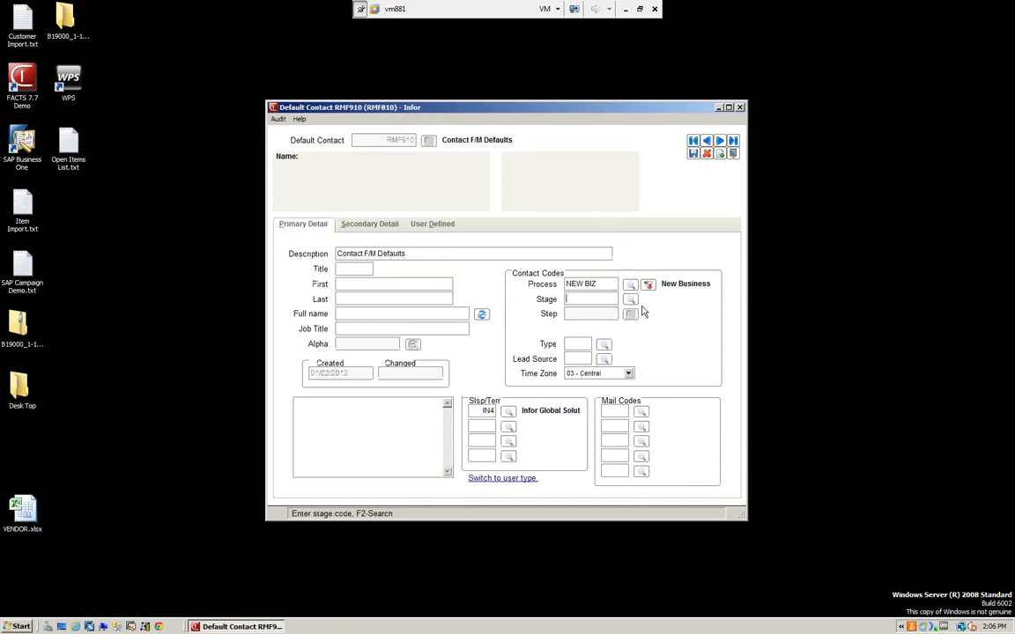
pyautogui.click(733, 154)
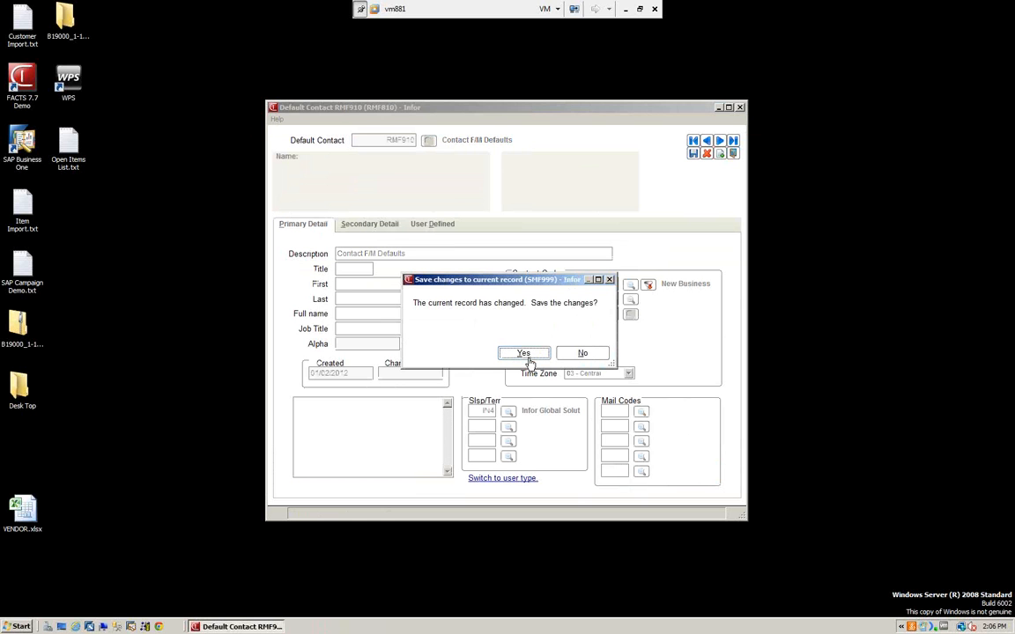
pyautogui.click(581, 354)
# Step: Open the contact list and look through its customer, prospect and vendor contacts
pyautogui.press('Down')
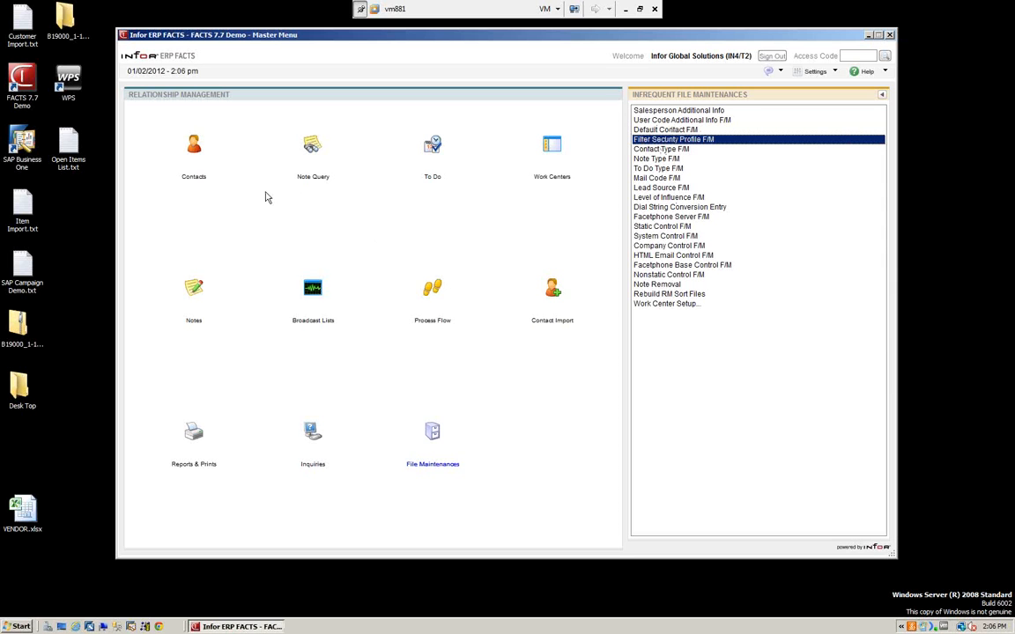
pyautogui.click(200, 161)
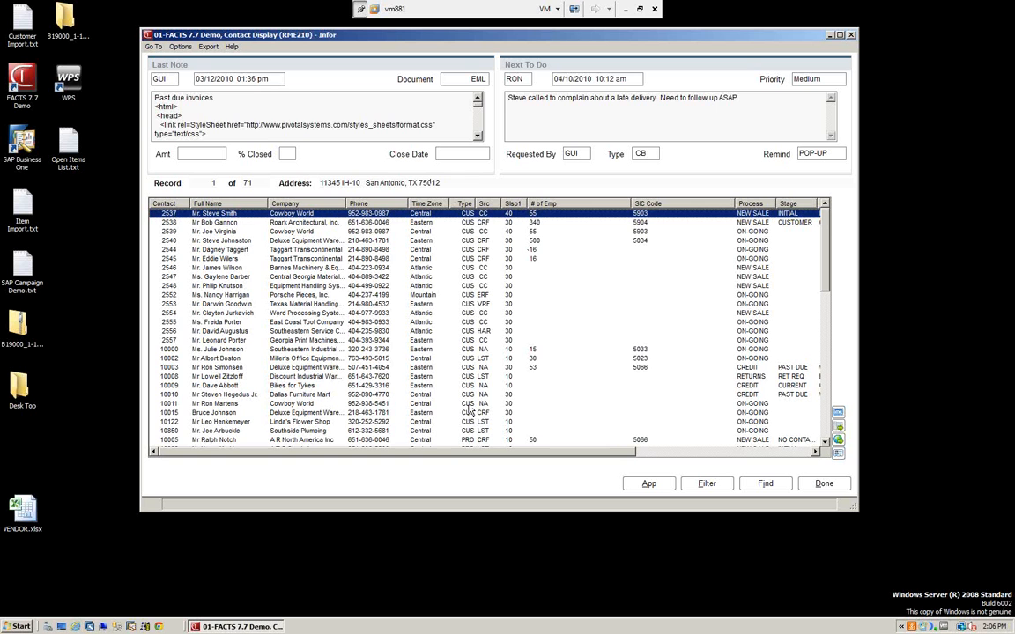
pyautogui.click(471, 440)
pyautogui.scroll(-5, 665, 345)
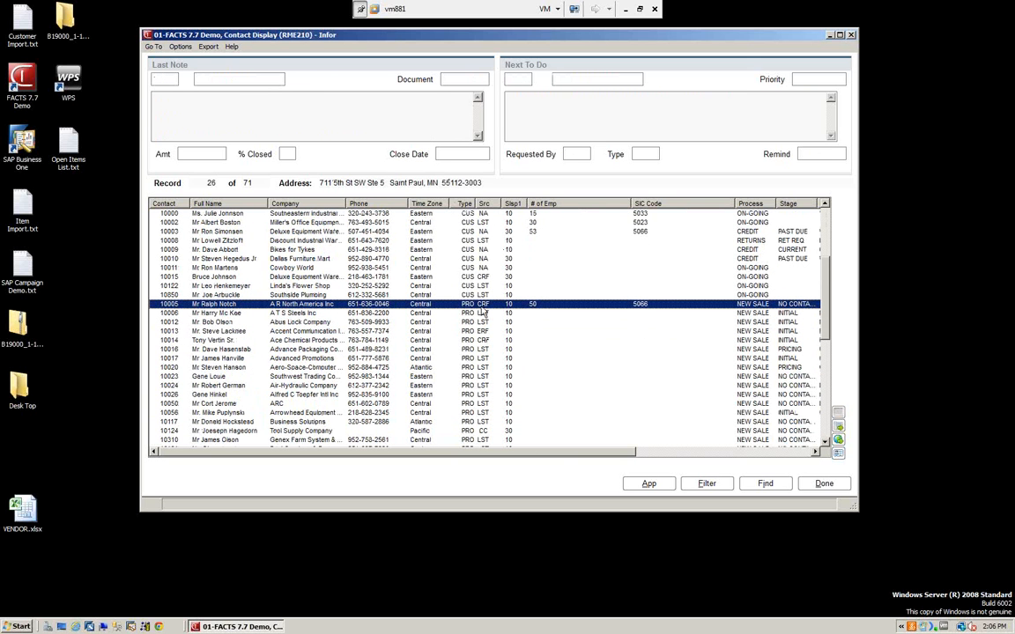
pyautogui.scroll(-10, 482, 313)
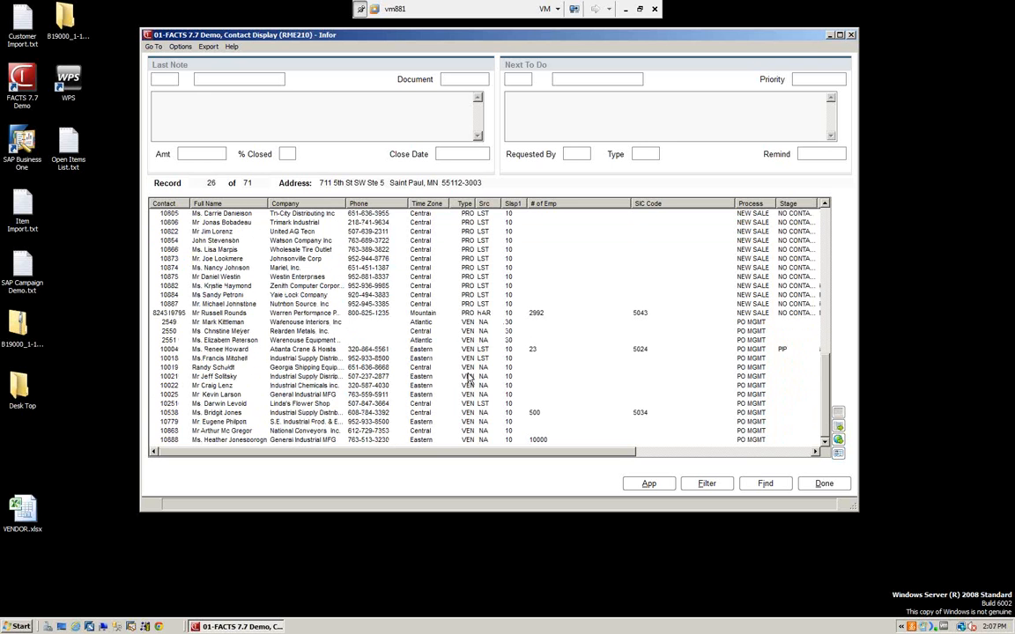
pyautogui.scroll(15, 470, 379)
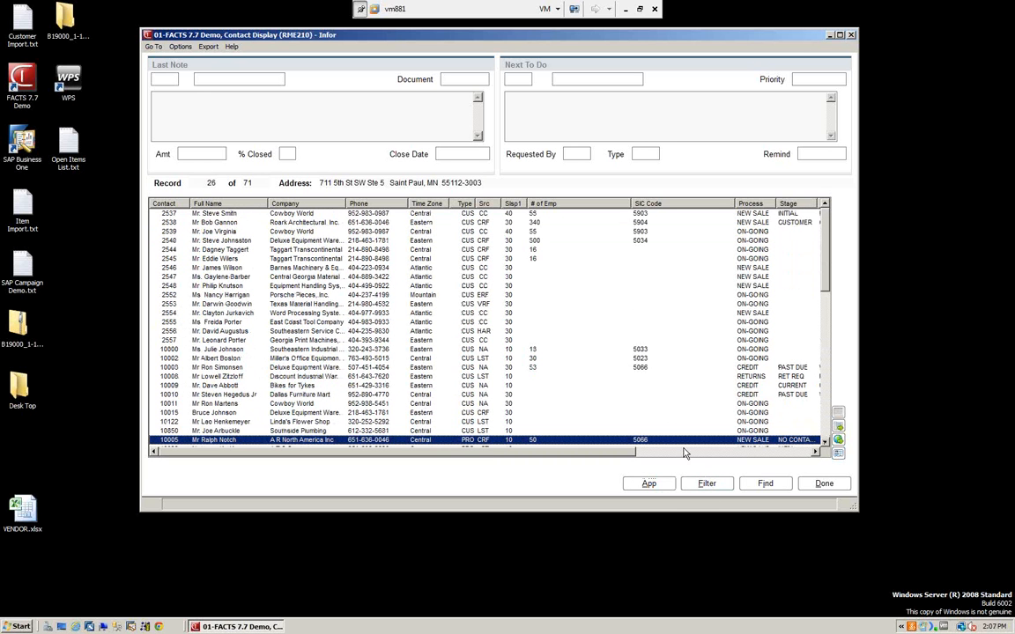
# Step: Filter the contact list with sort 03 - Customer for Southeastern Industrial Supply, leaving the vendor criterion blank
pyautogui.click(705, 486)
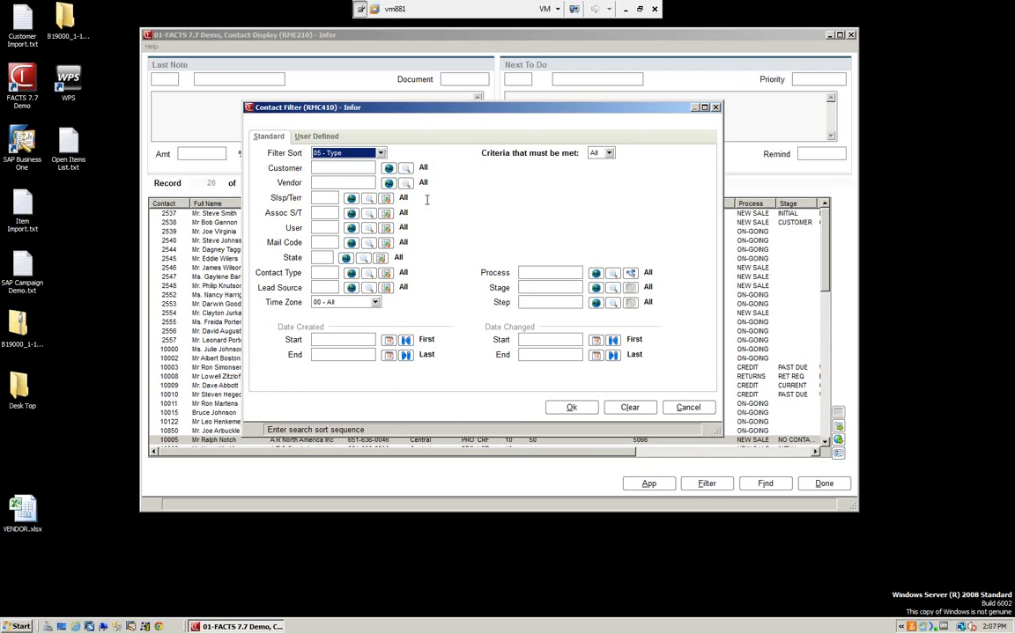
pyautogui.click(346, 153)
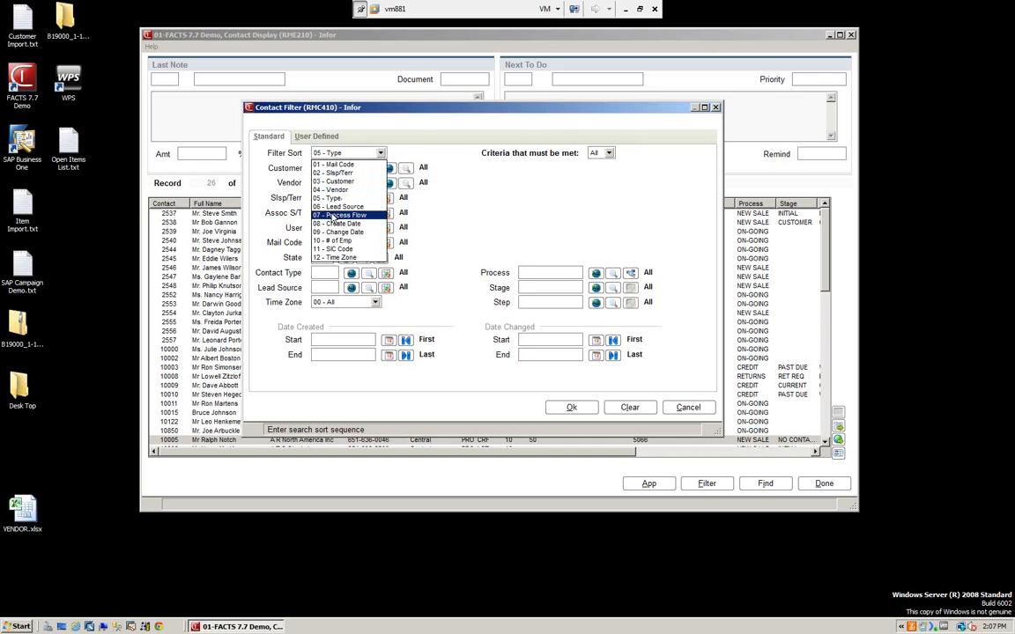
pyautogui.click(338, 183)
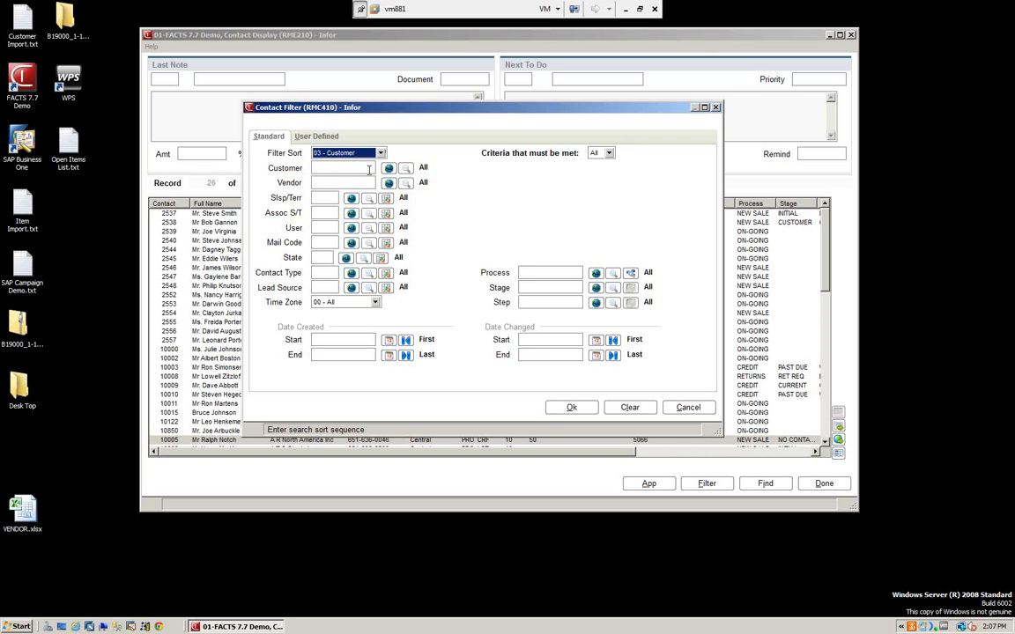
pyautogui.click(332, 165)
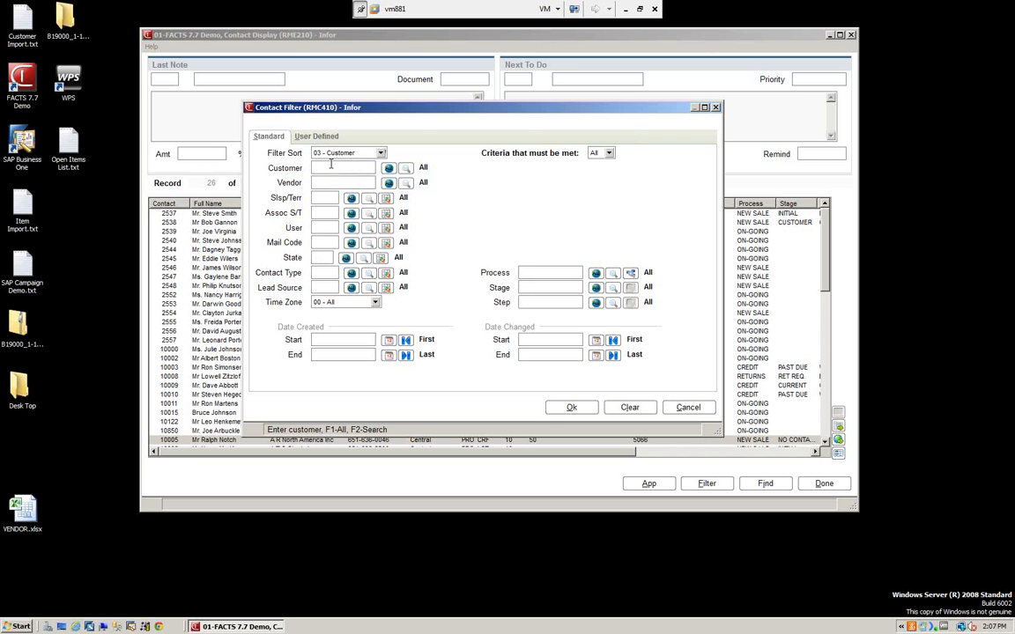
pyautogui.write('C100')
pyautogui.press('Tab')
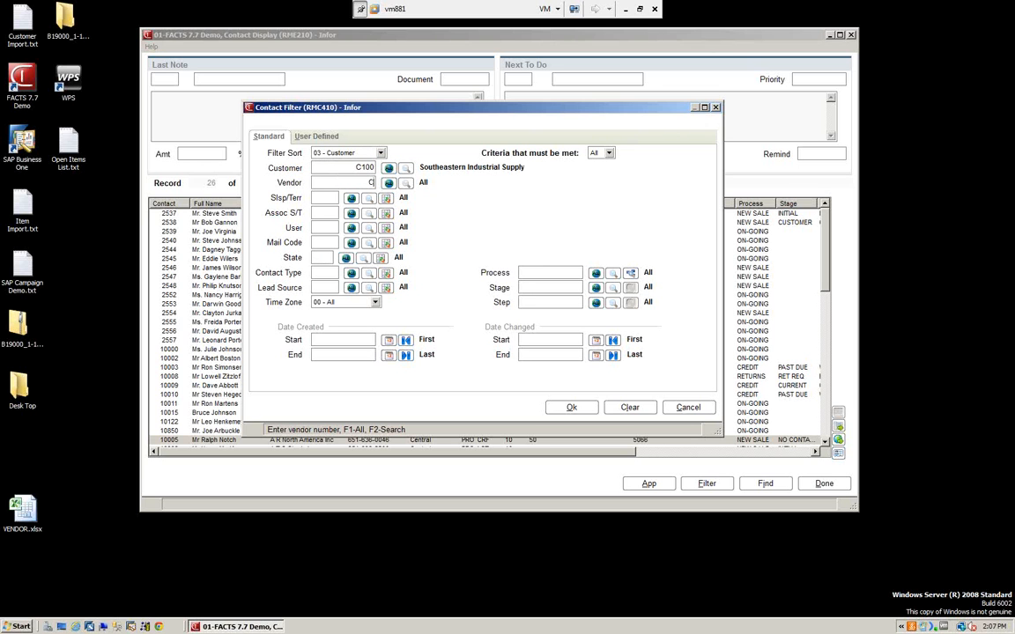
pyautogui.write('C100')
pyautogui.press('Tab')
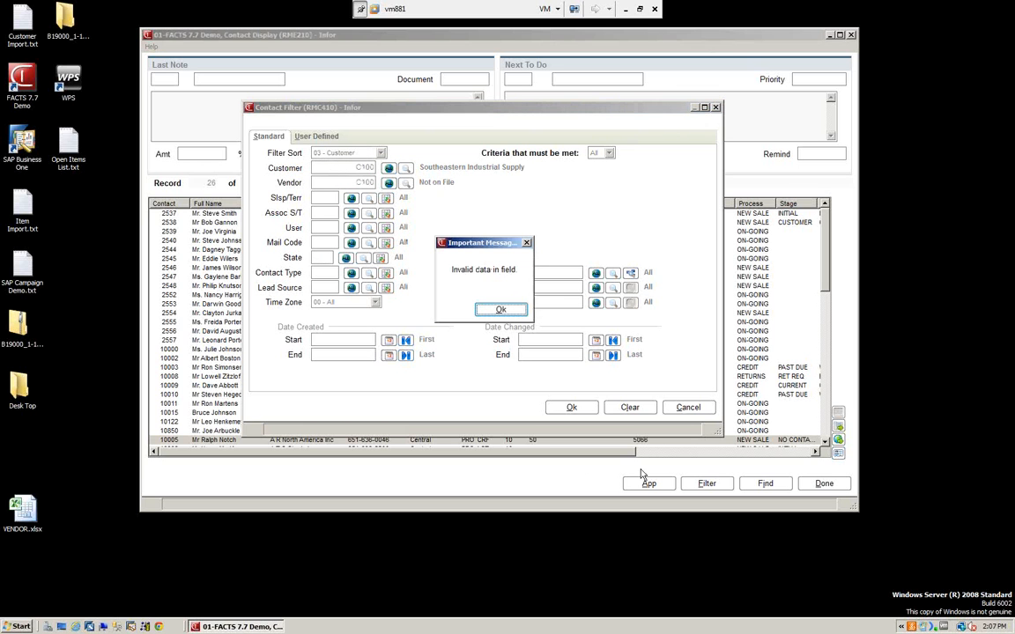
pyautogui.press('Return')
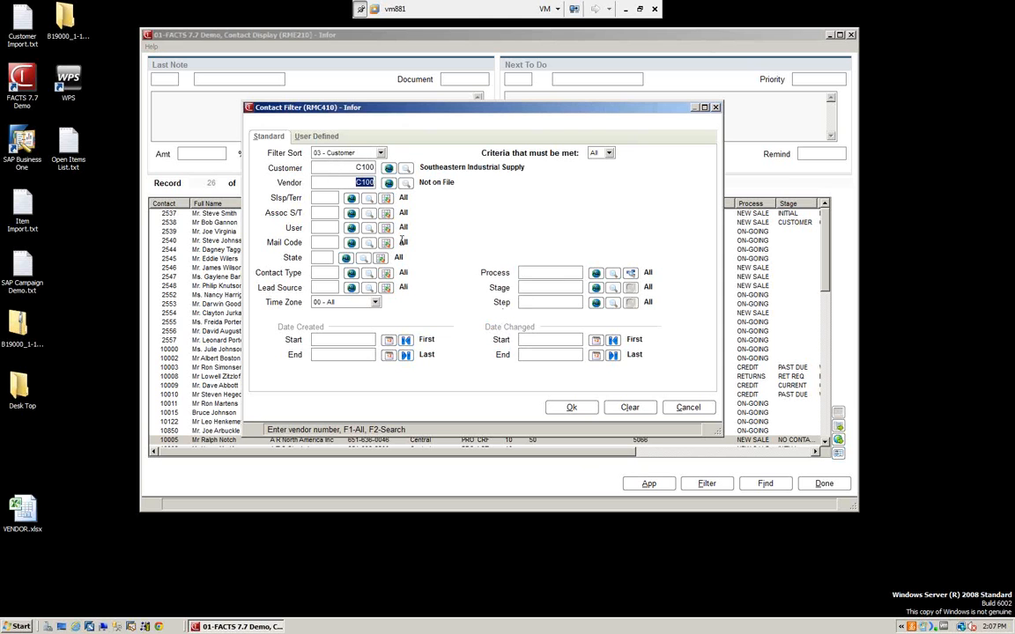
pyautogui.press('BackSpace')
pyautogui.click(573, 407)
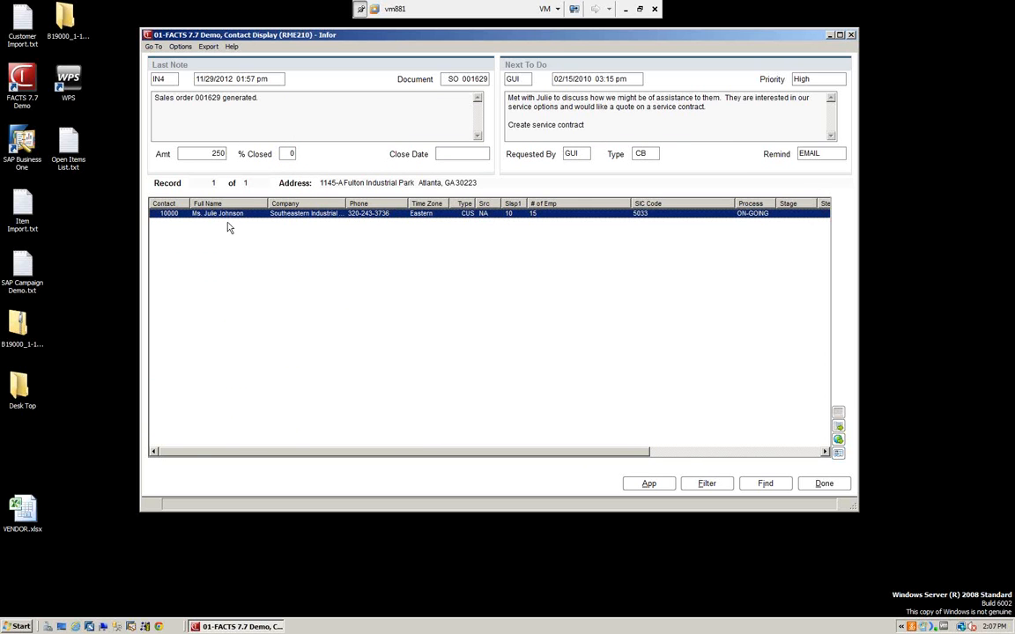
# Step: View the primary, secondary and customer details of the Southeastern Industrial Supply contact, and exit the record
pyautogui.doubleClick(419, 214)
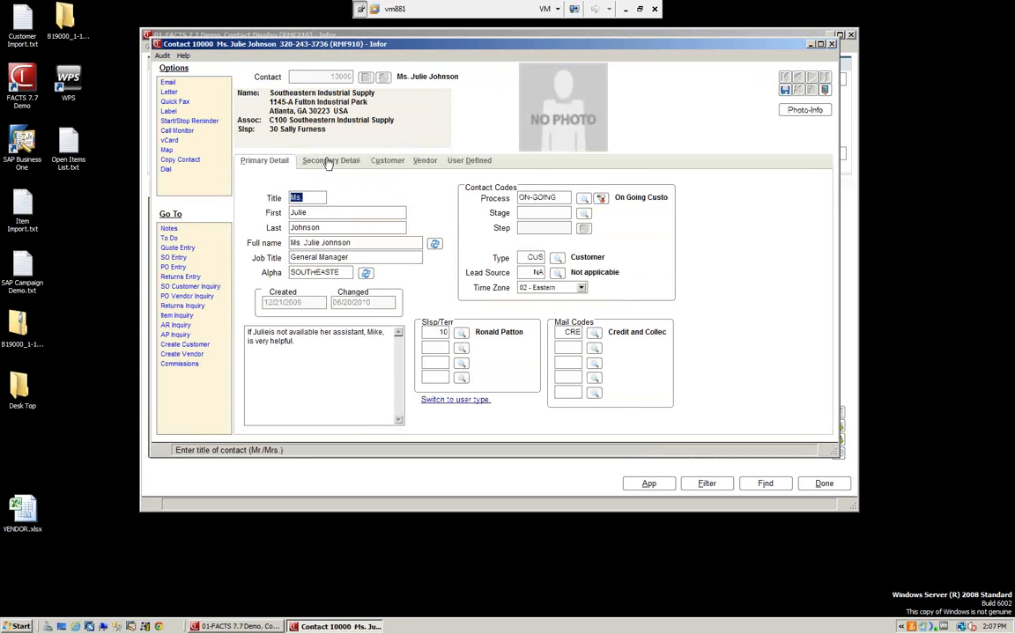
pyautogui.click(327, 162)
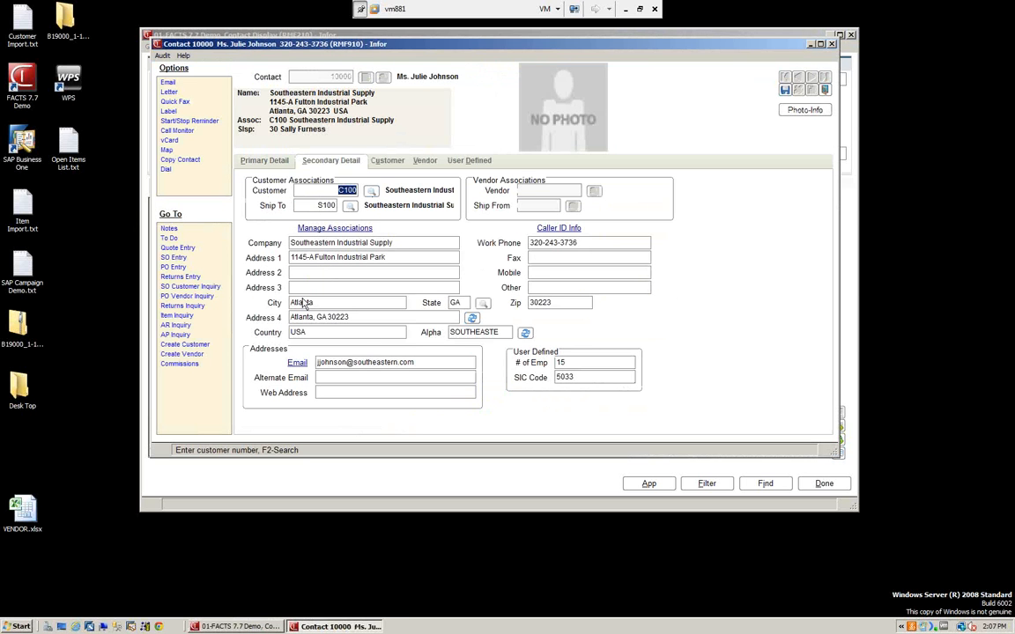
pyautogui.click(387, 160)
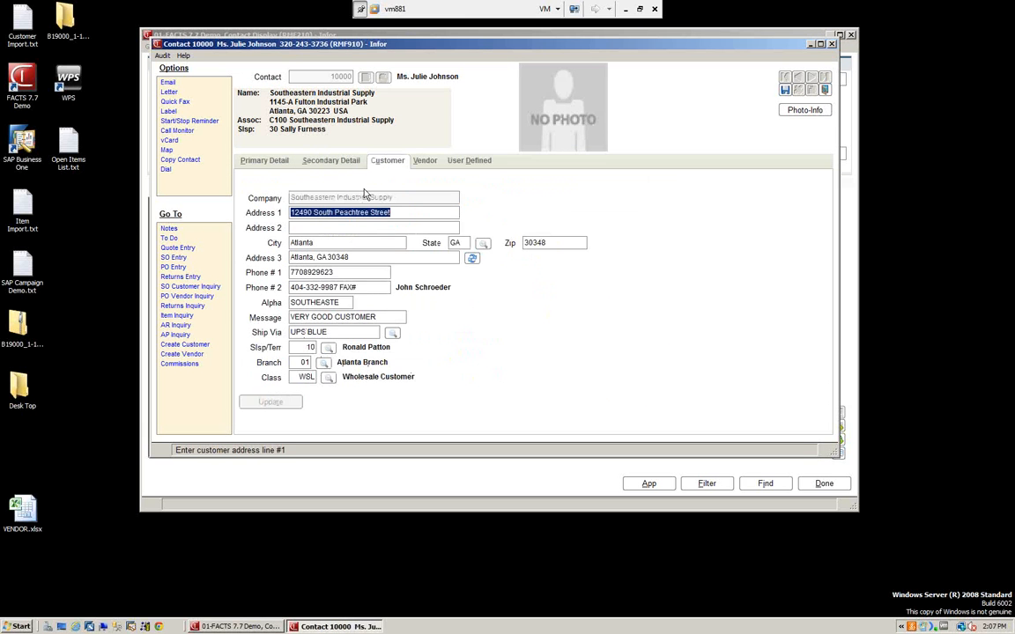
pyautogui.click(332, 161)
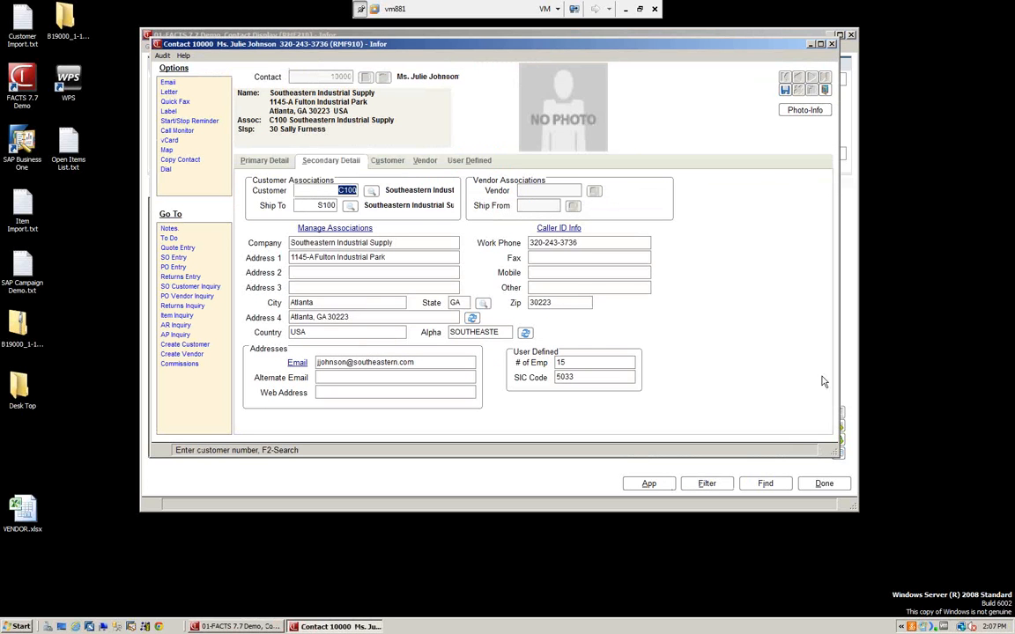
pyautogui.click(825, 91)
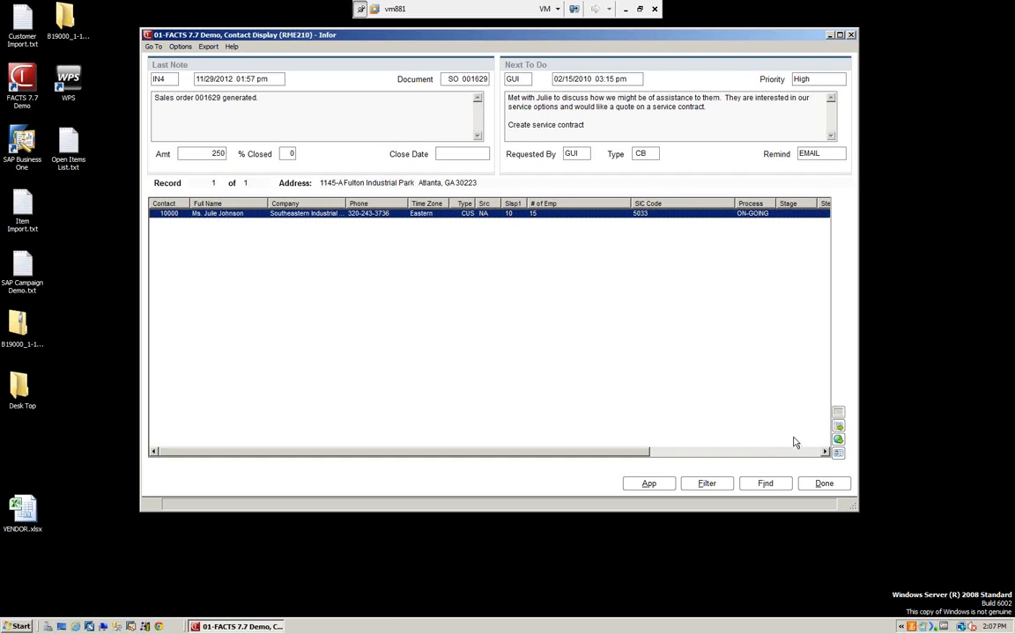
# Step: Clear the contact filter, load all contacts again, and close the contact list
pyautogui.click(716, 485)
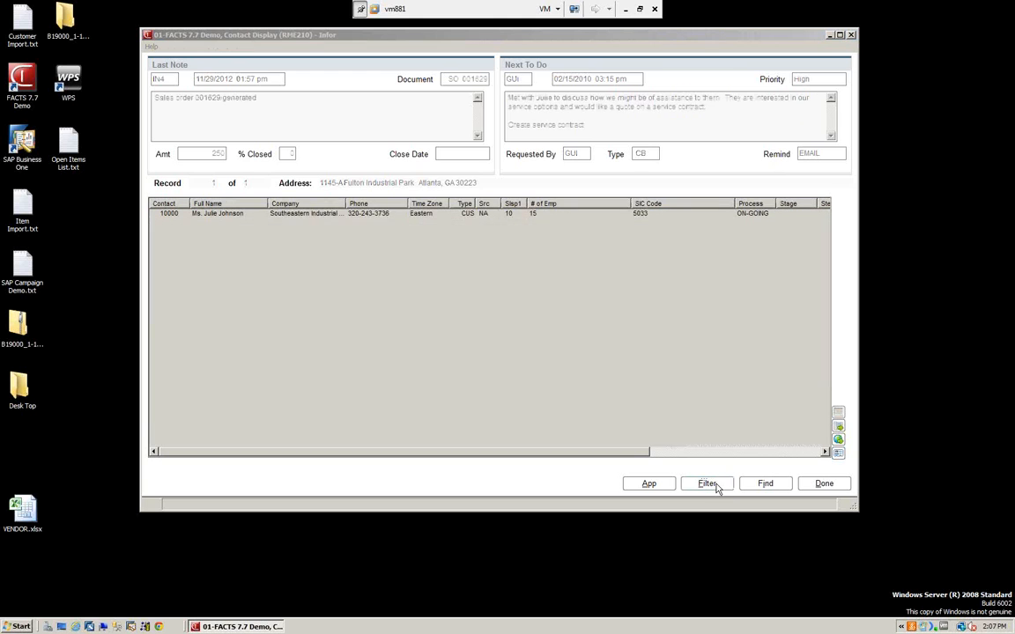
pyautogui.click(643, 411)
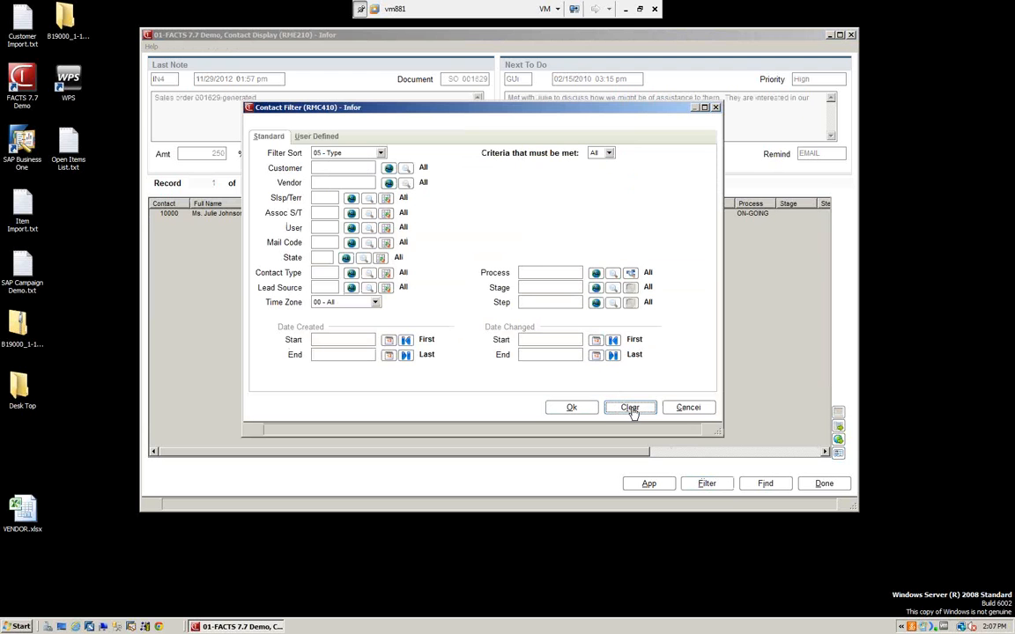
pyautogui.click(570, 412)
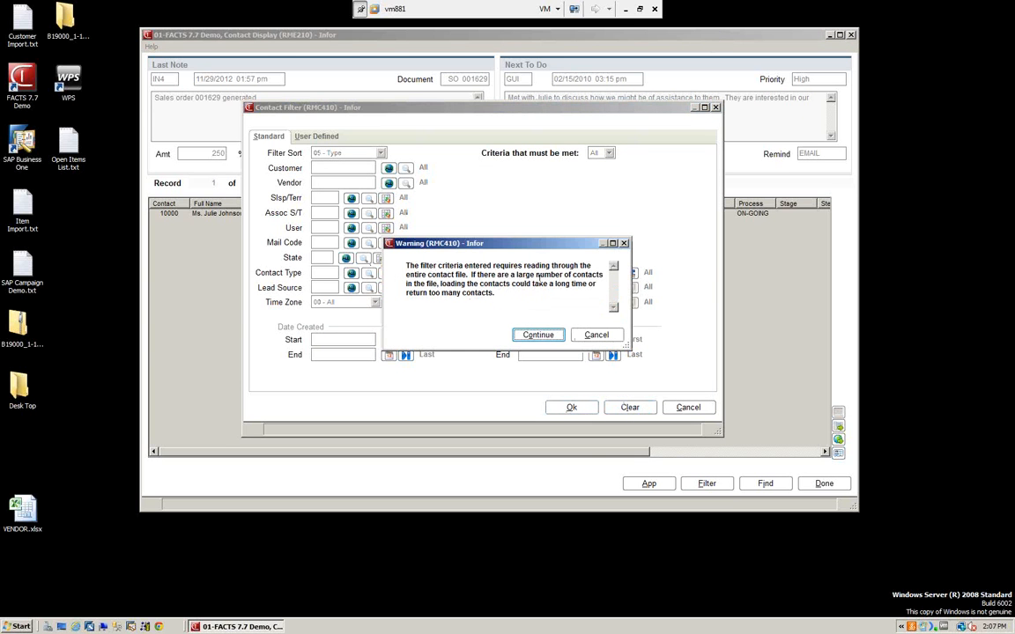
pyautogui.click(537, 337)
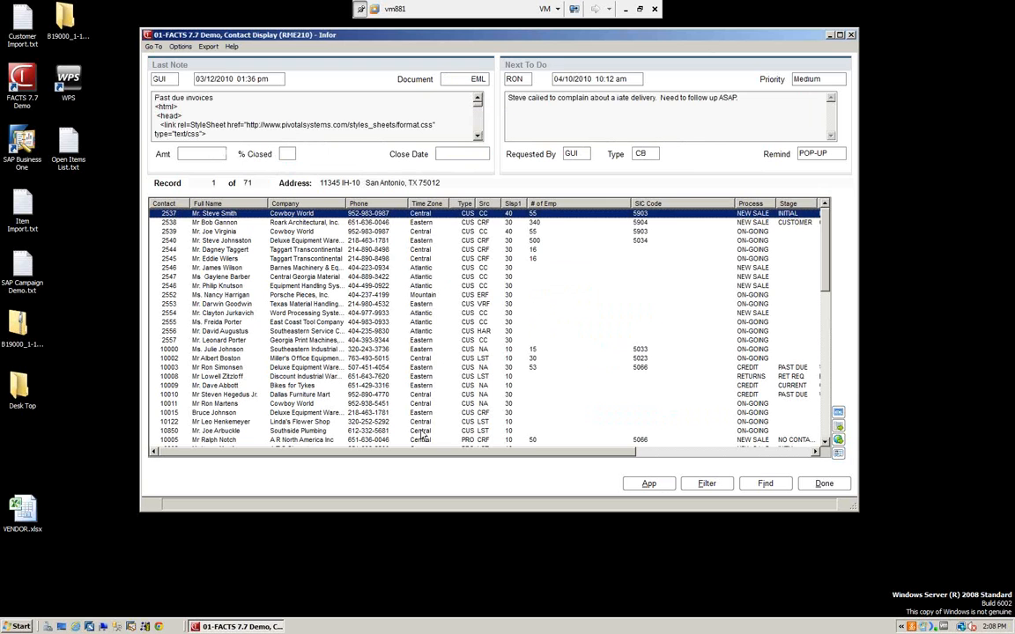
pyautogui.click(836, 489)
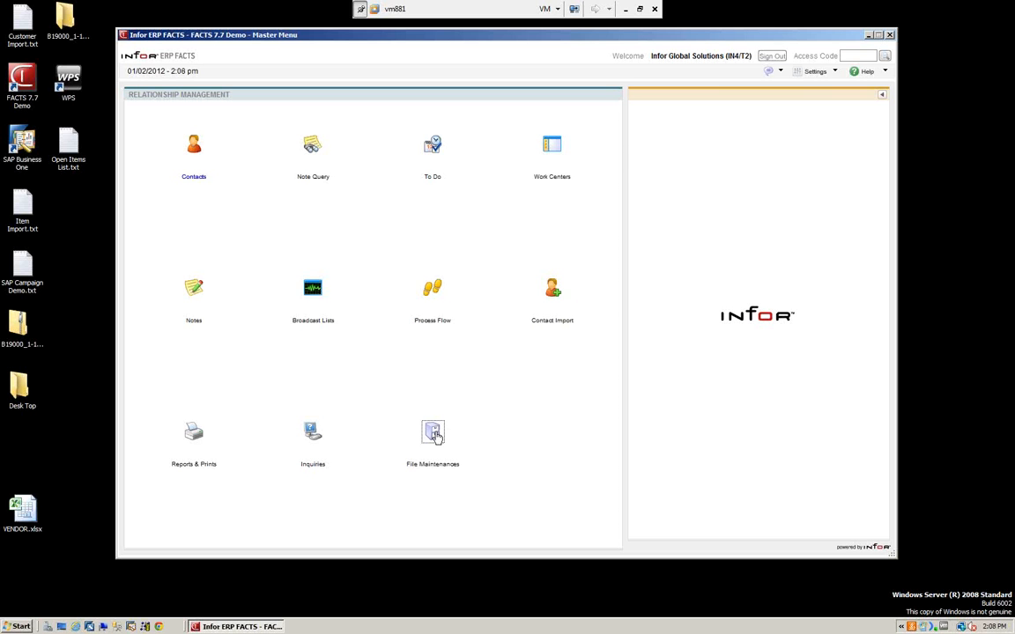
# Step: Show the infrequent file maintenances and select Contact Type F/M
pyautogui.click(433, 434)
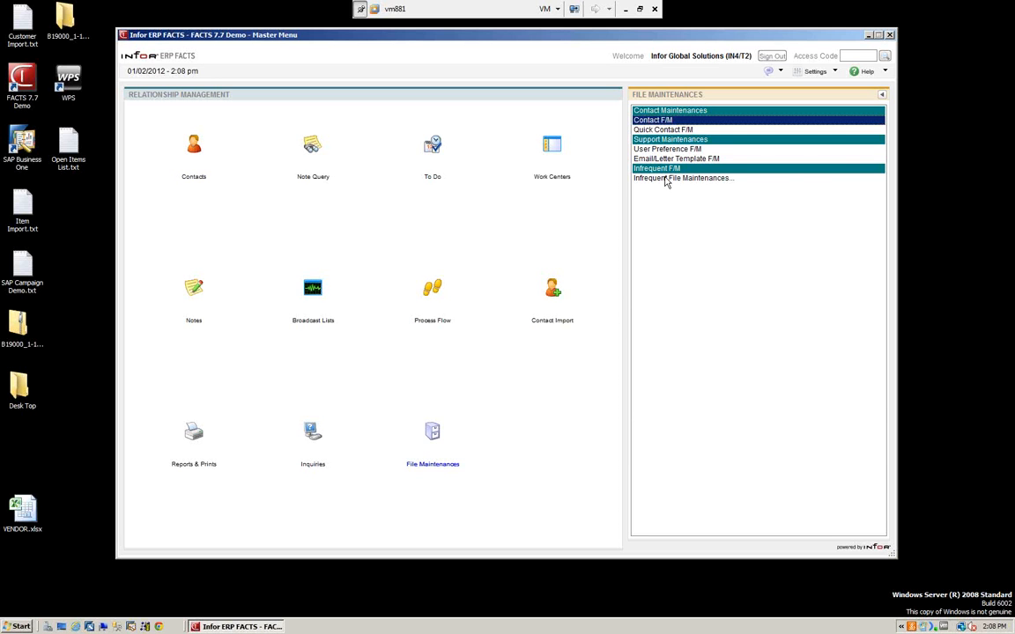
pyautogui.click(666, 178)
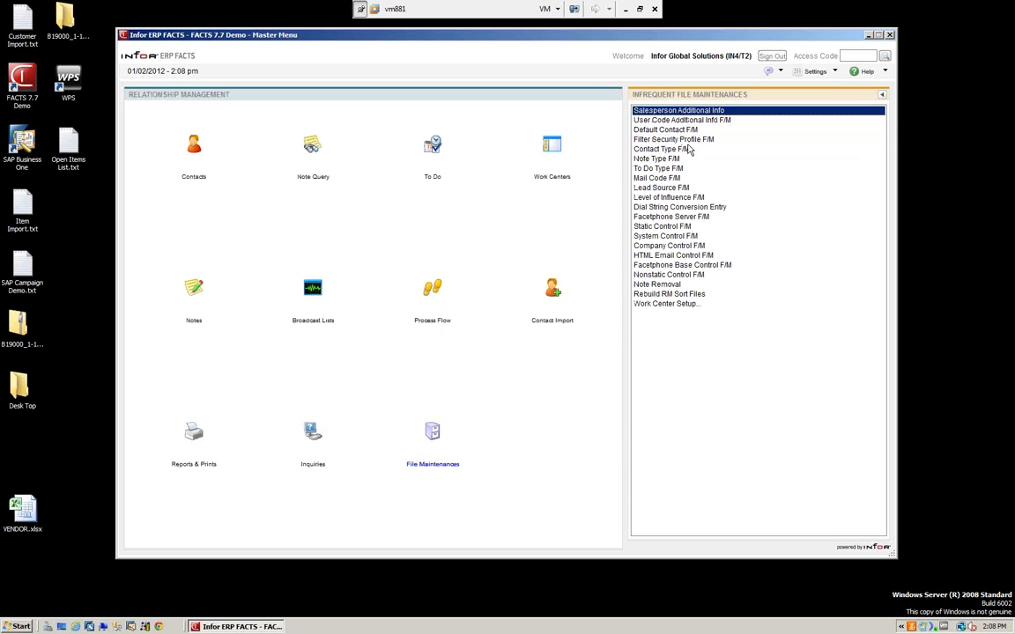
pyautogui.click(687, 149)
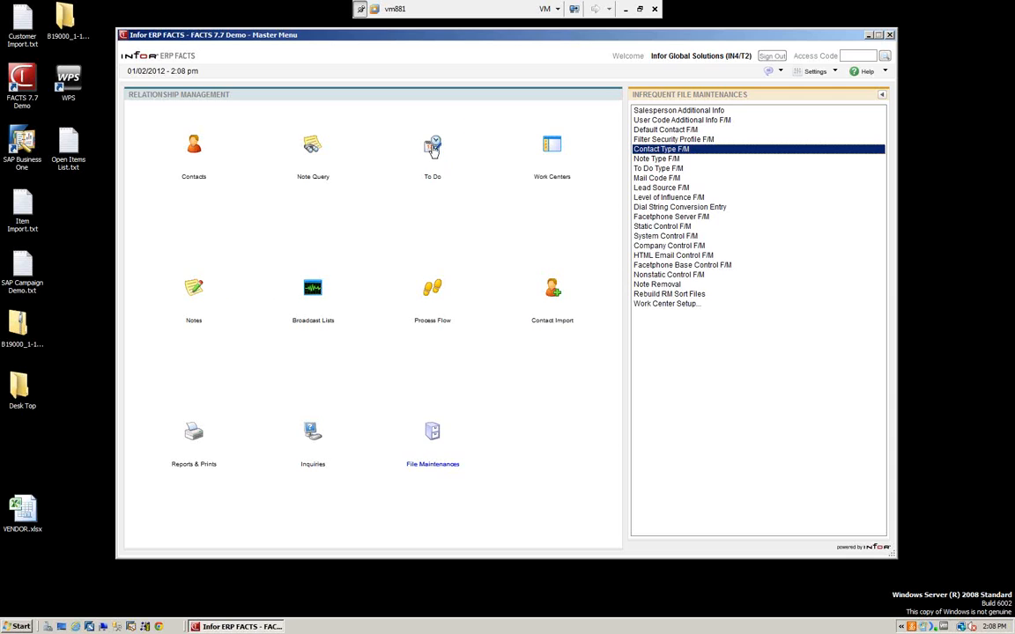
# Step: Open the To Do list with My To Do's as the display type
pyautogui.click(433, 148)
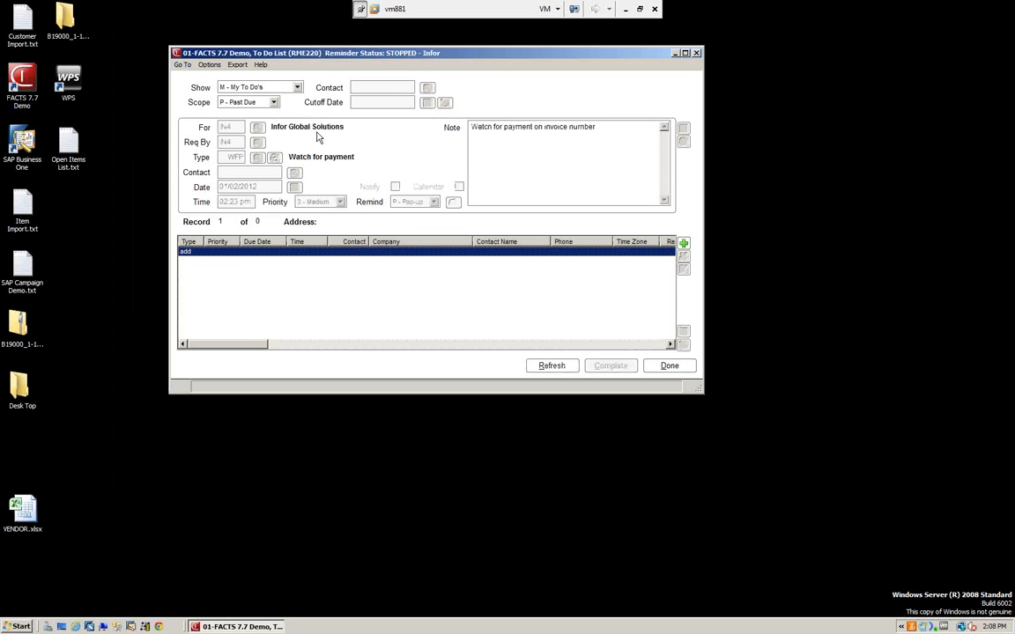
pyautogui.click(298, 88)
pyautogui.click(239, 96)
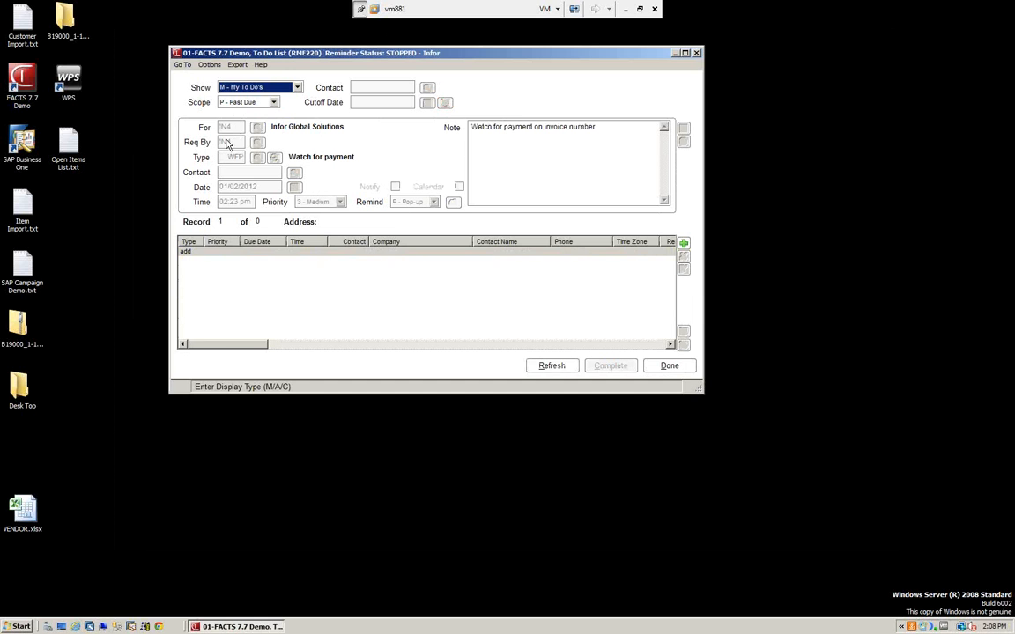
pyautogui.press('Return')
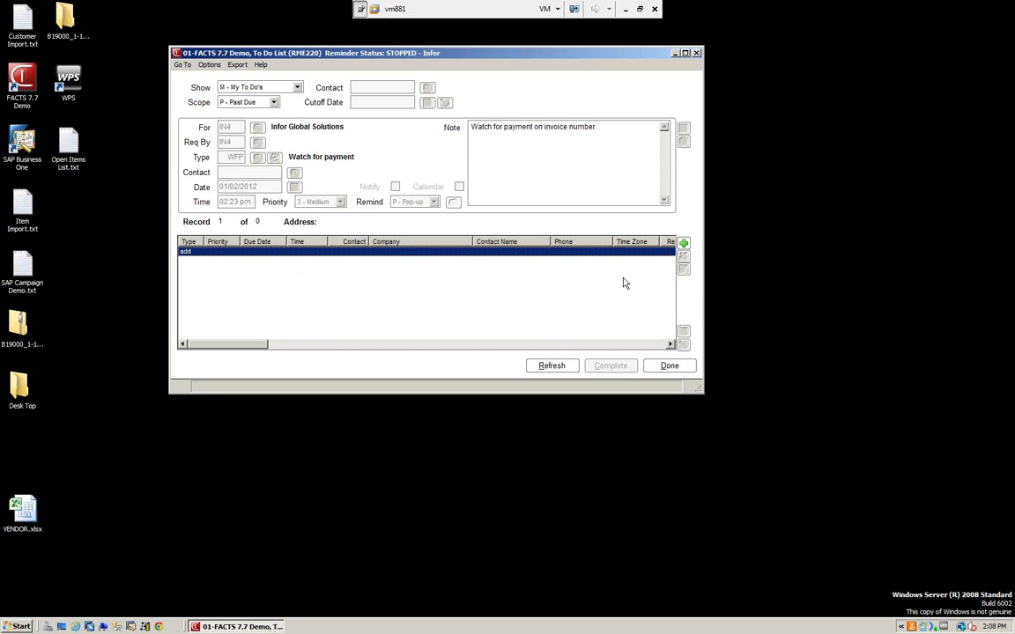
# Step: Start a new to-do of type CB (Call Back) with the existing note text kept, and exit the list without saving it
pyautogui.click(684, 243)
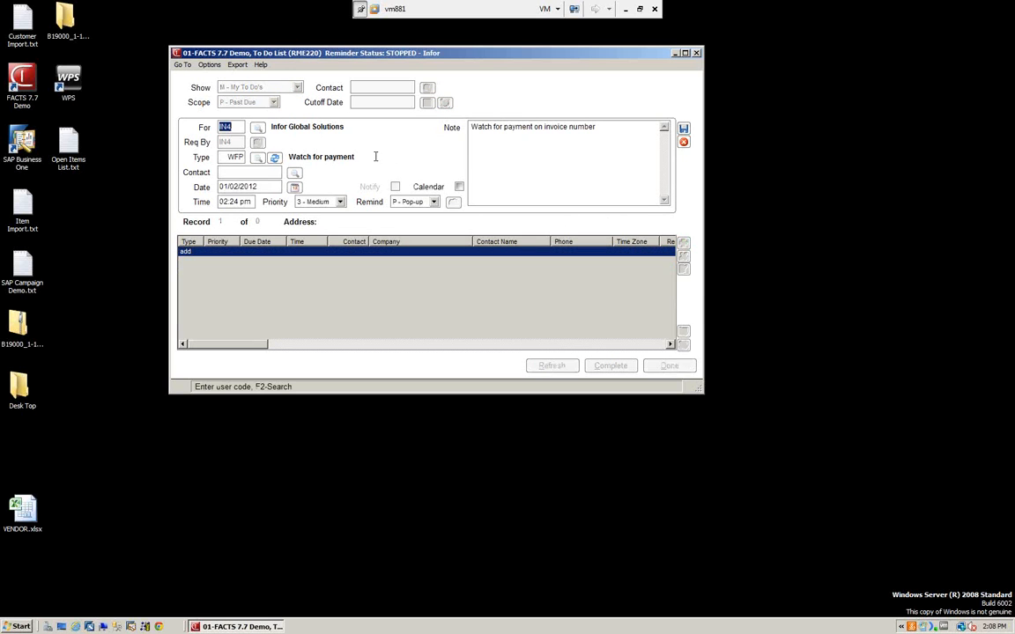
pyautogui.click(256, 158)
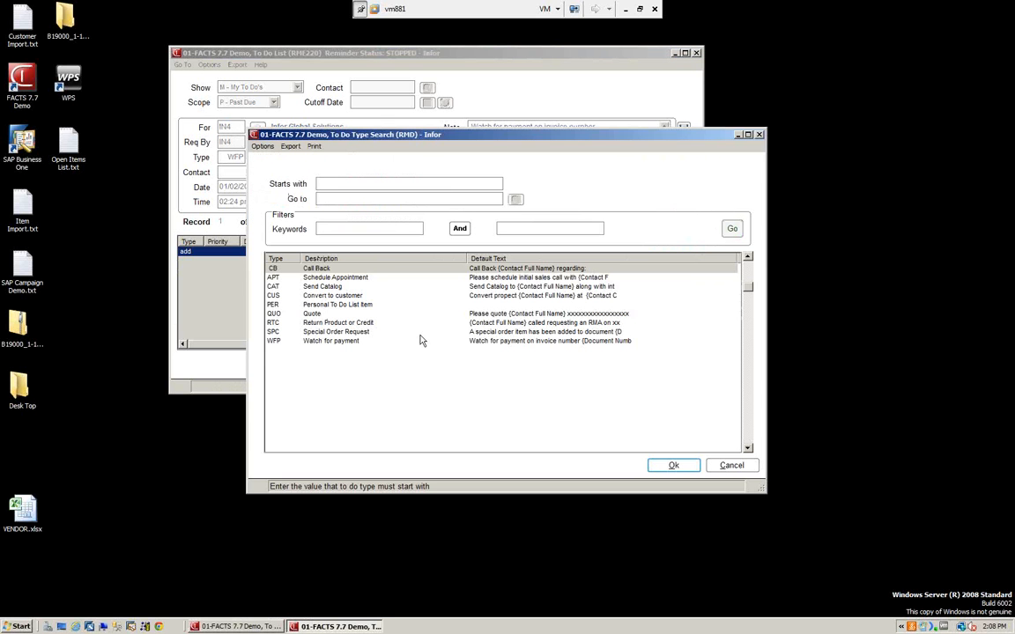
pyautogui.click(678, 466)
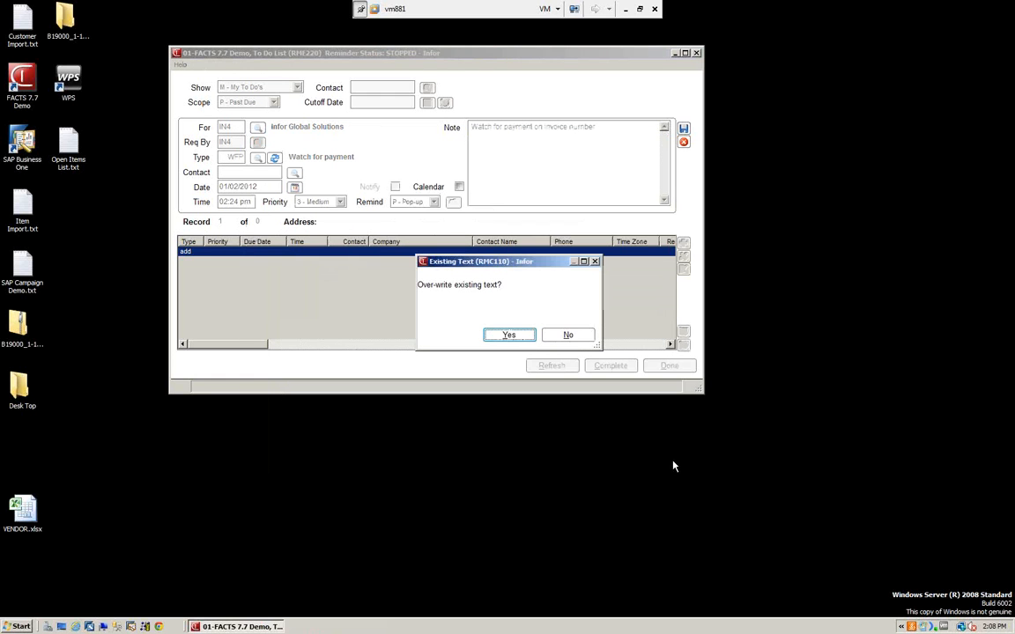
pyautogui.click(570, 335)
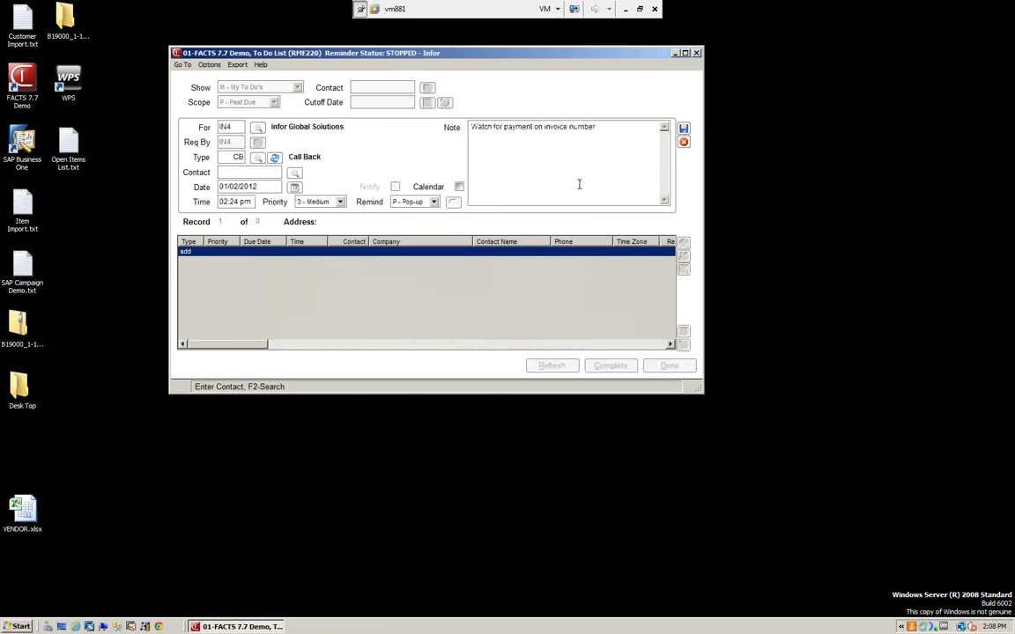
pyautogui.press('F4')
pyautogui.press('F4')
pyautogui.press('F4')
pyautogui.click(669, 366)
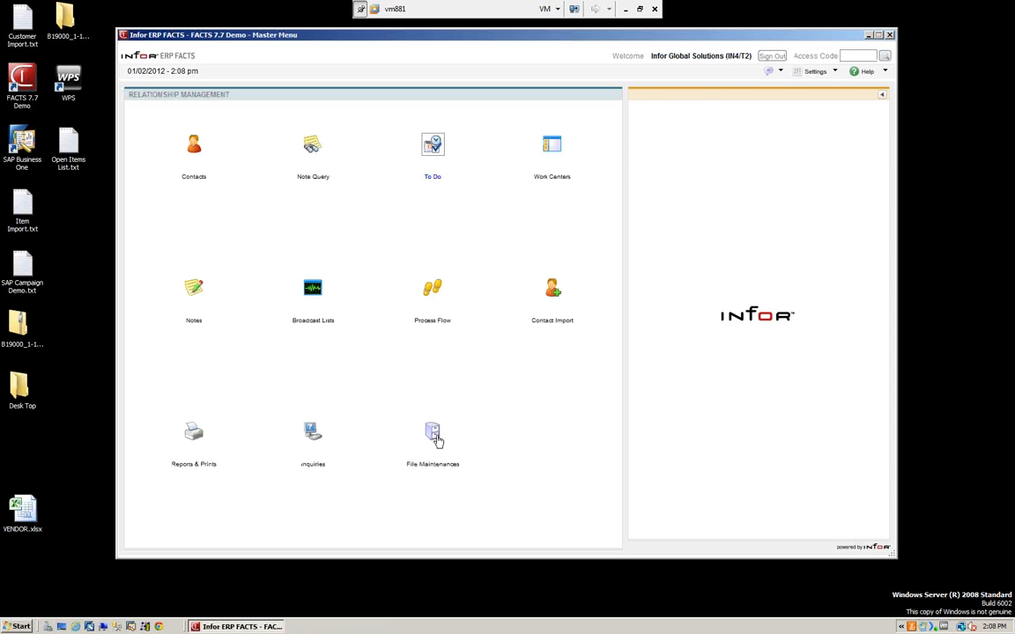
# Step: Open To Do Type F/M from the infrequent file maintenances
pyautogui.click(433, 436)
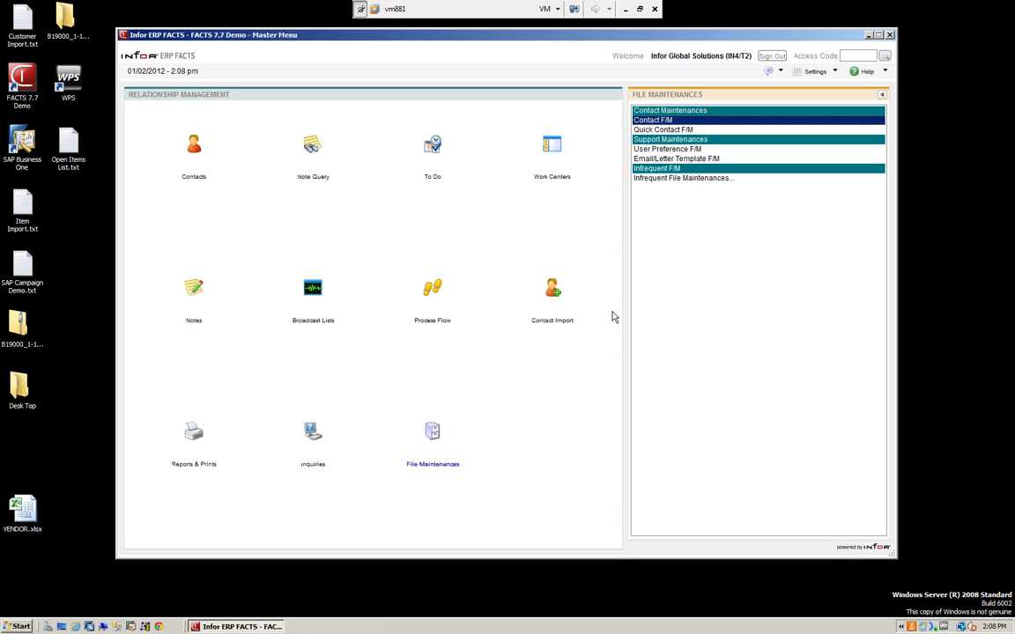
pyautogui.click(654, 179)
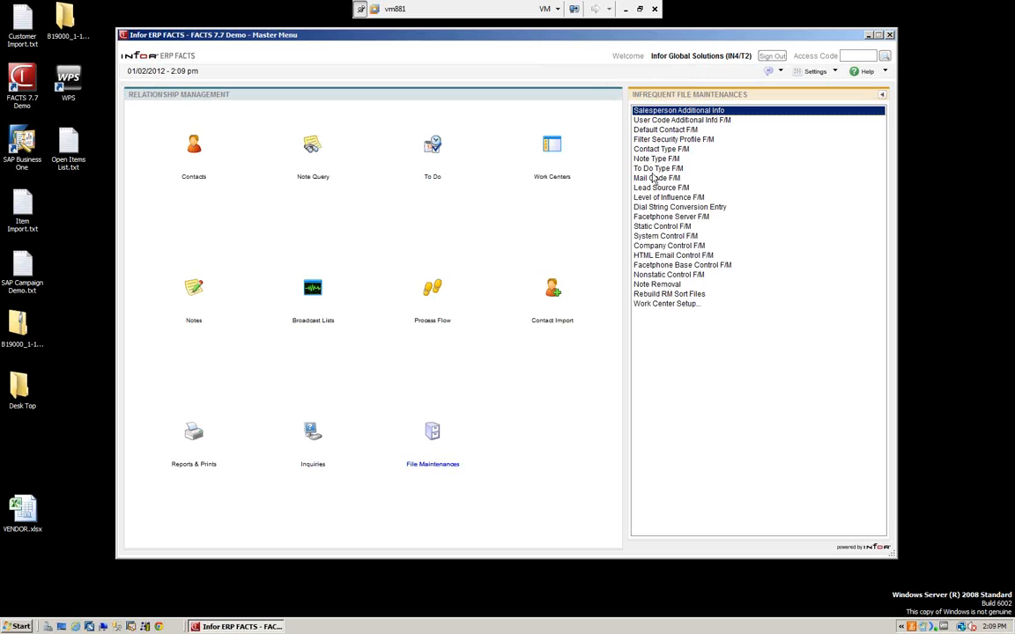
pyautogui.click(660, 169)
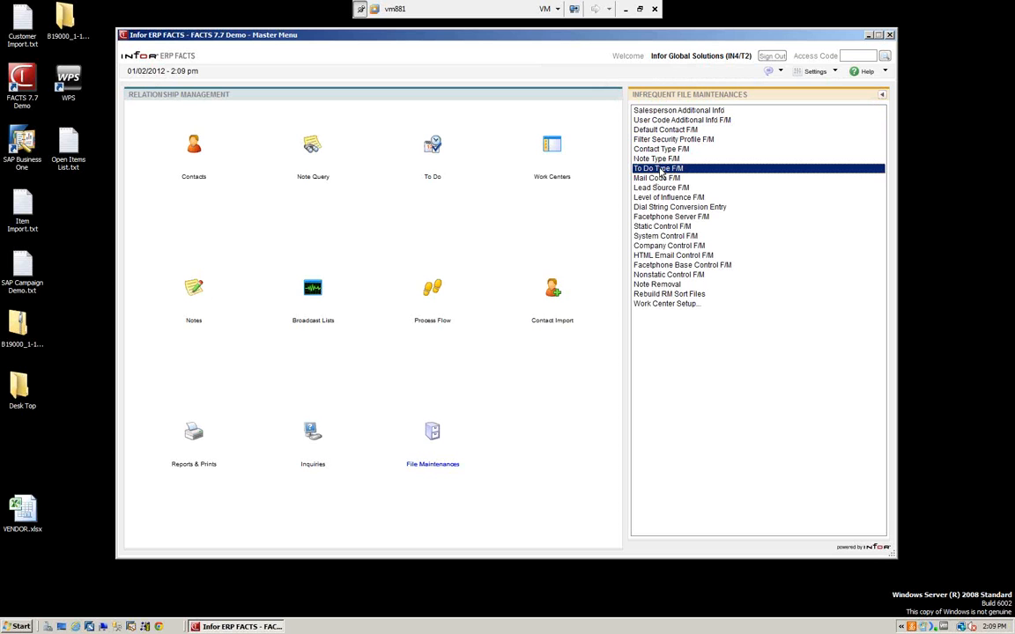
pyautogui.doubleClick(661, 170)
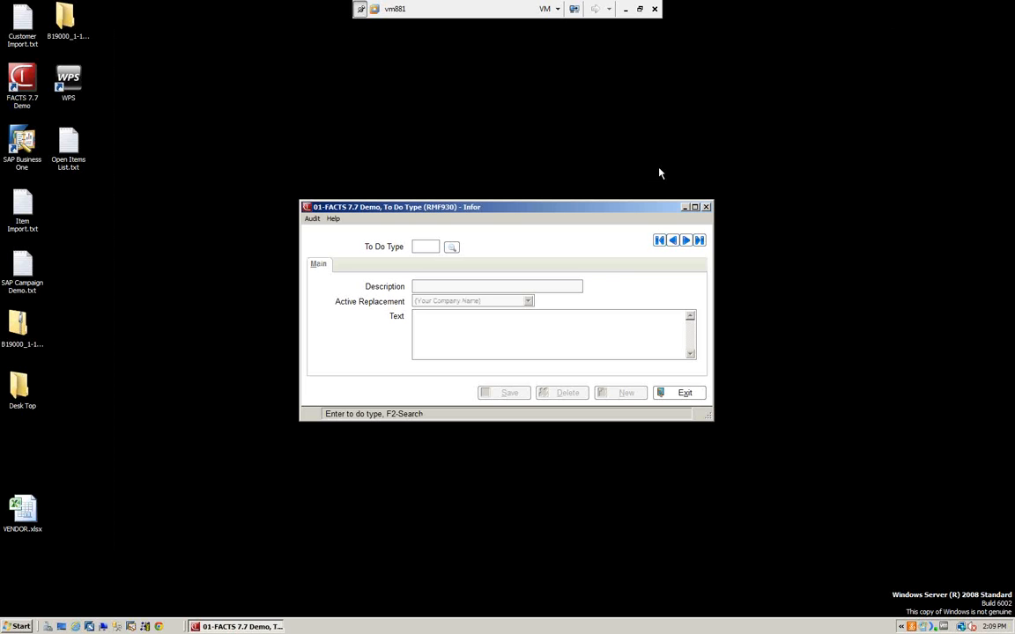
# Step: Look up the CB (Call Back) to-do type, view its default text, and clear the form for another type
pyautogui.click(451, 246)
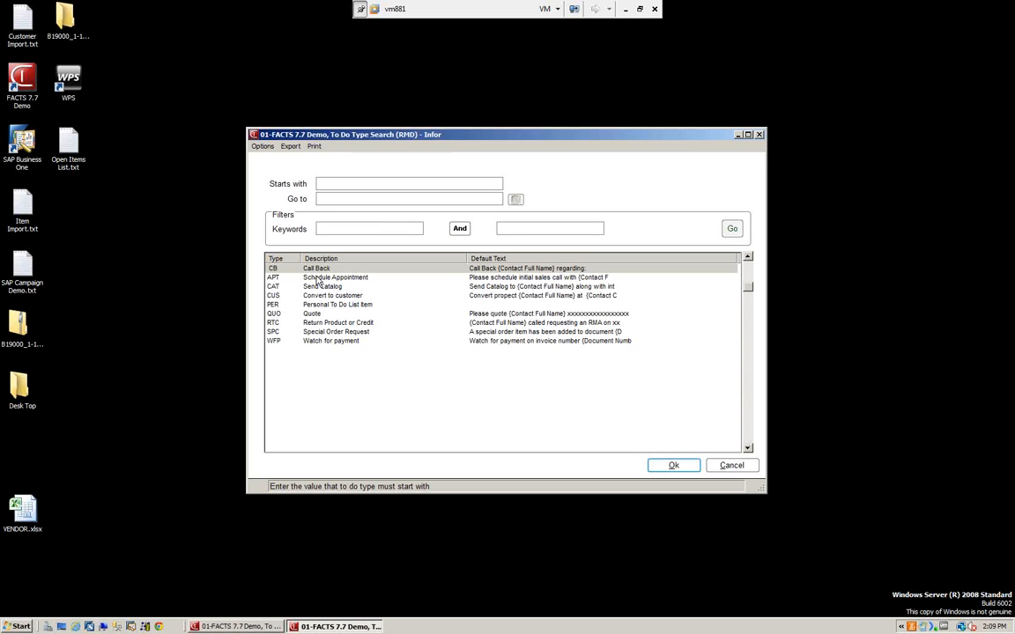
pyautogui.click(673, 465)
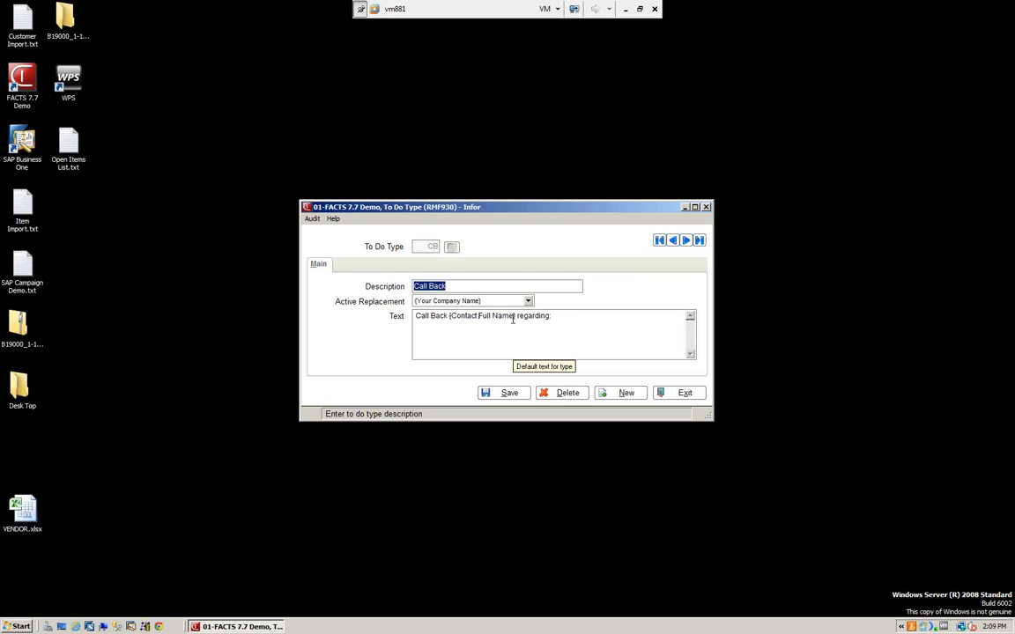
pyautogui.click(549, 330)
pyautogui.click(622, 394)
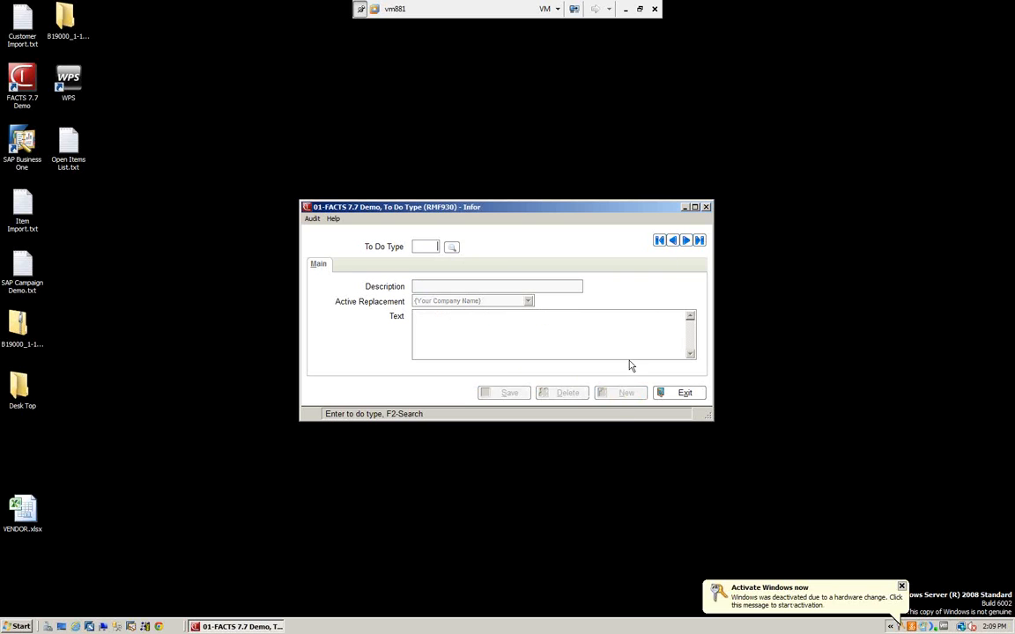
pyautogui.click(901, 587)
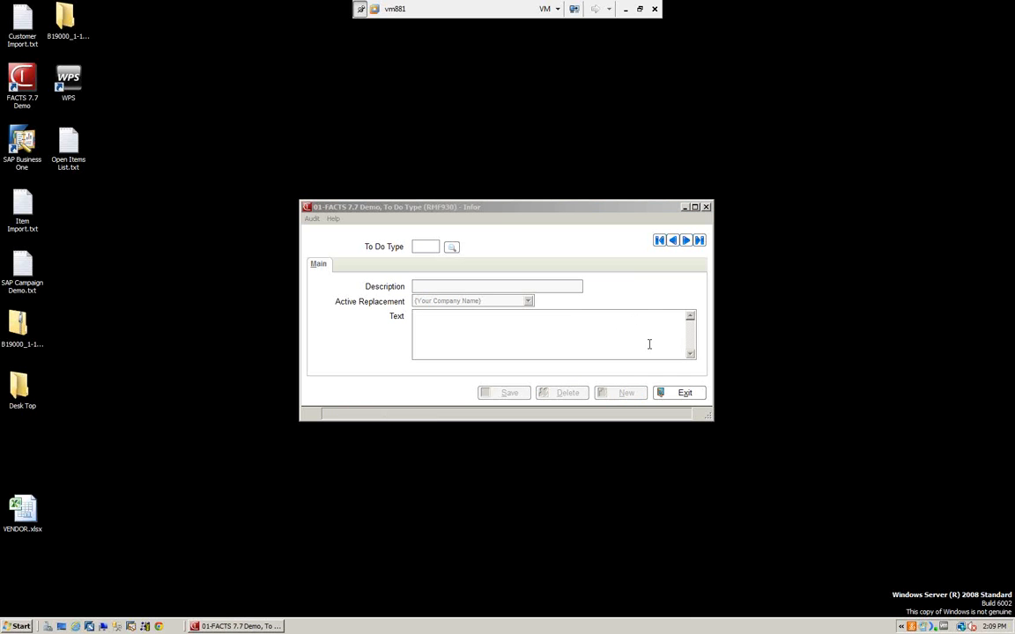
# Step: Look up the CAT (Send Catalog) to-do type, view its default text, and exit the maintenance
pyautogui.click(452, 248)
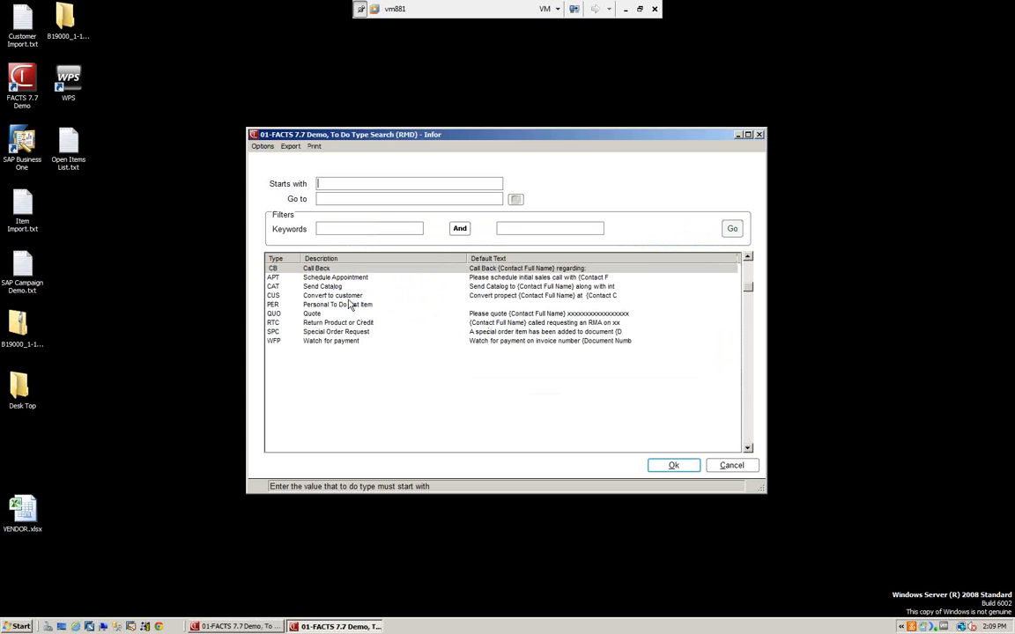
pyautogui.click(318, 288)
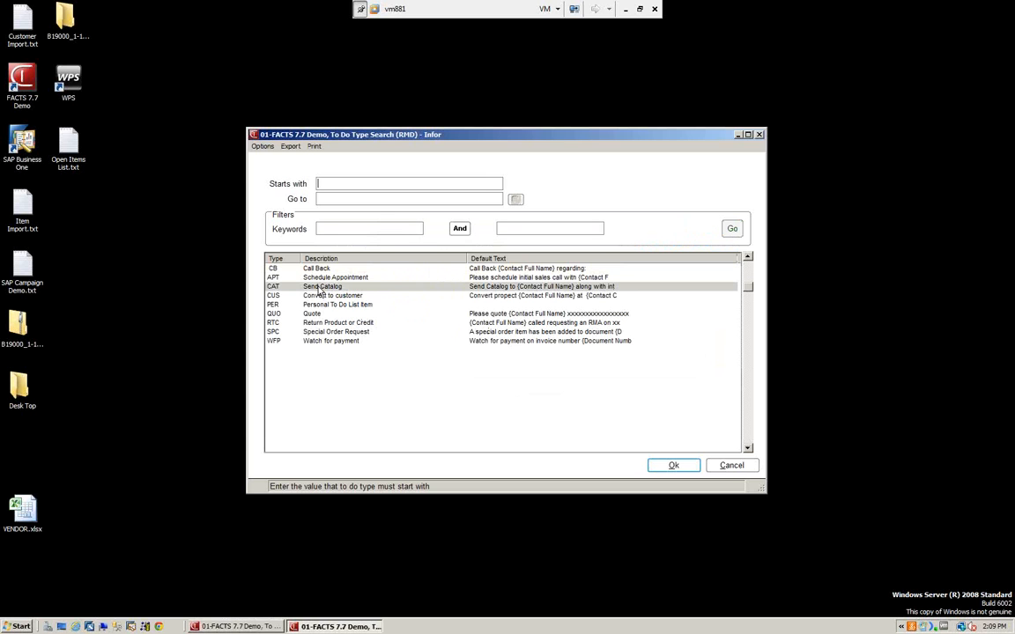
pyautogui.click(672, 465)
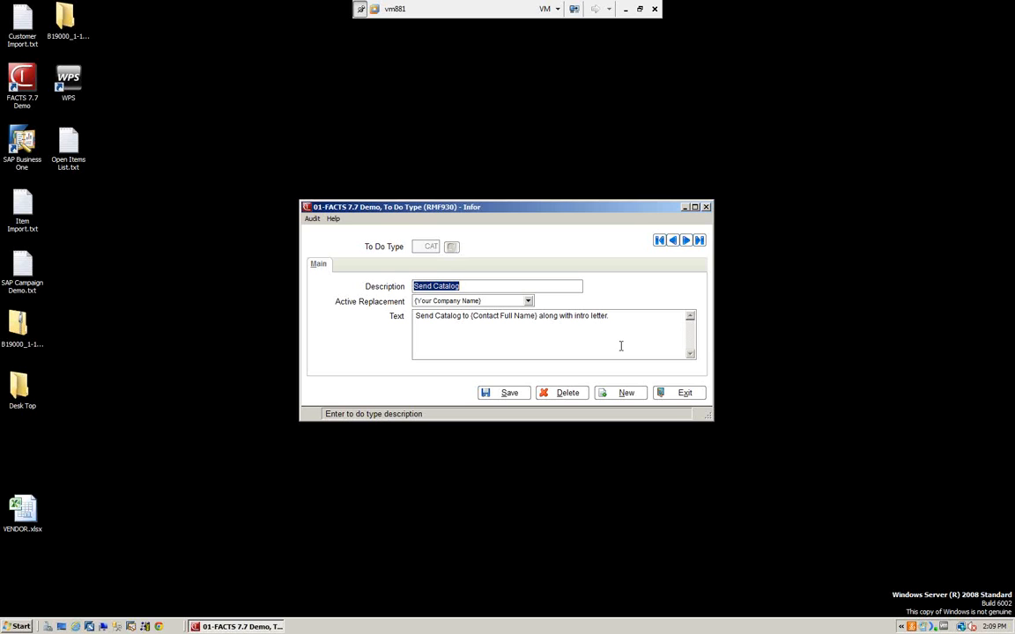
pyautogui.click(680, 394)
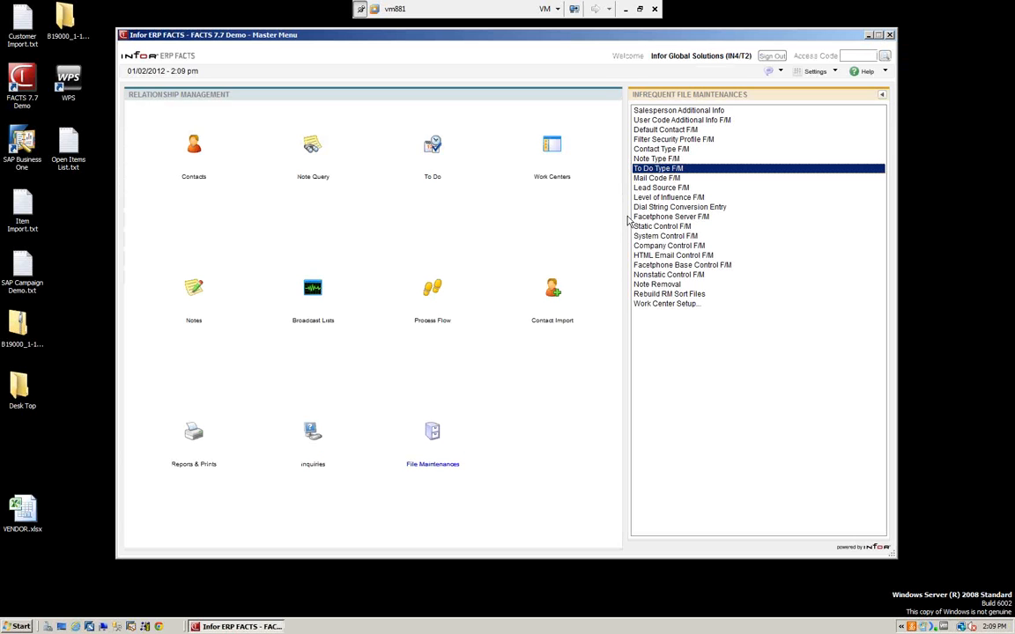
# Step: Open the To Do list and start a new to-do of type CB (Call Back), overwriting the existing note text
pyautogui.click(433, 148)
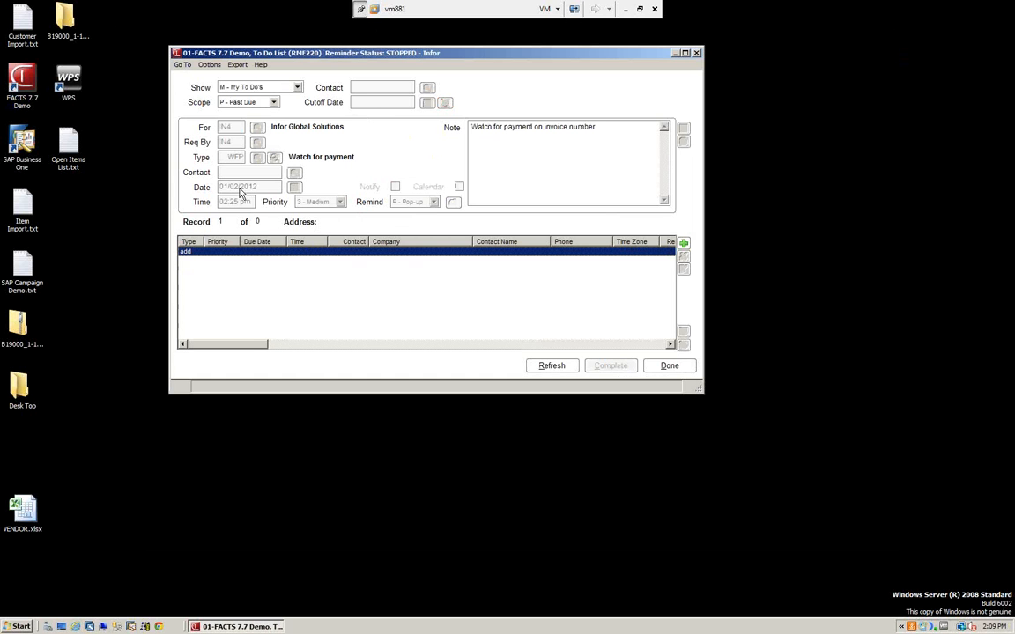
pyautogui.click(682, 245)
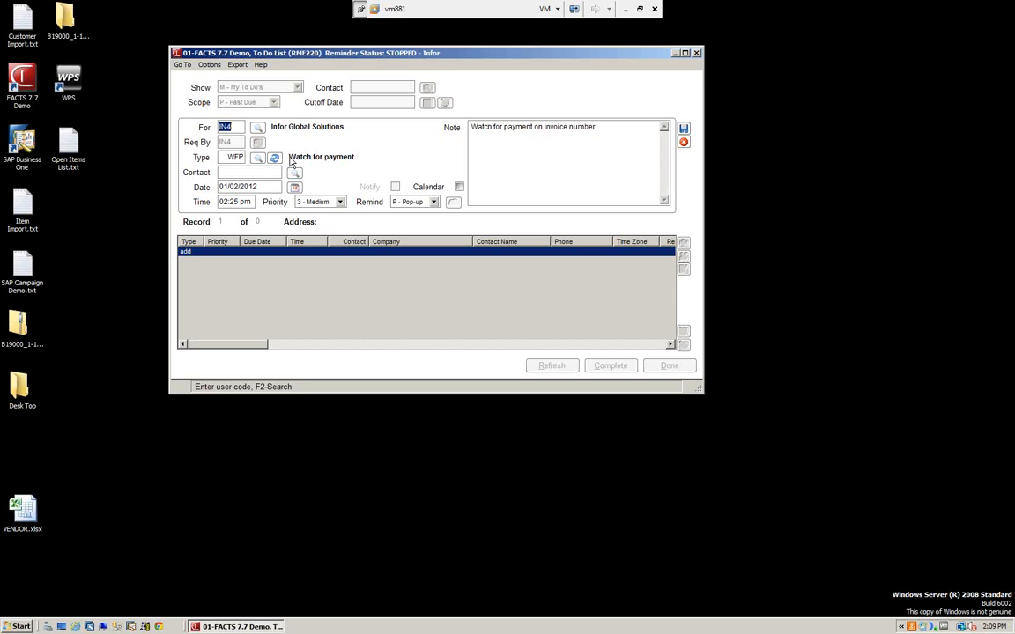
pyautogui.click(257, 157)
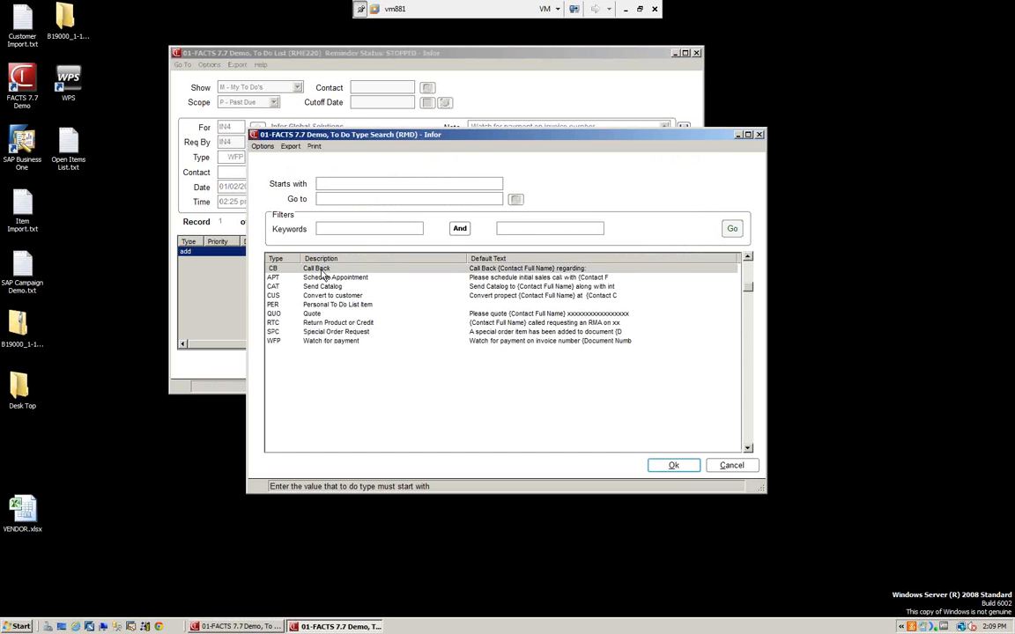
pyautogui.click(677, 466)
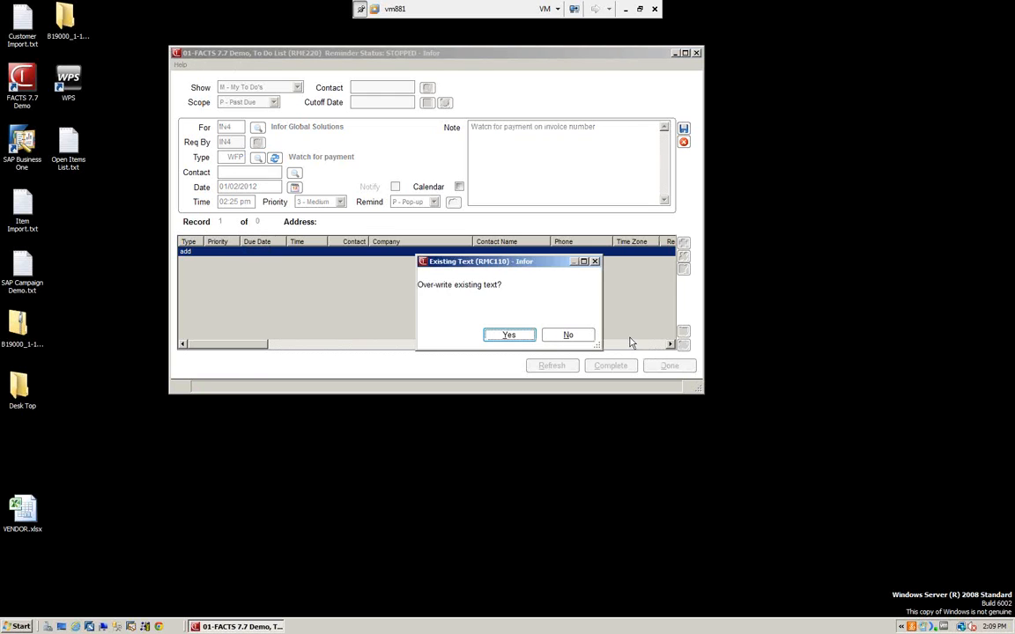
pyautogui.click(514, 336)
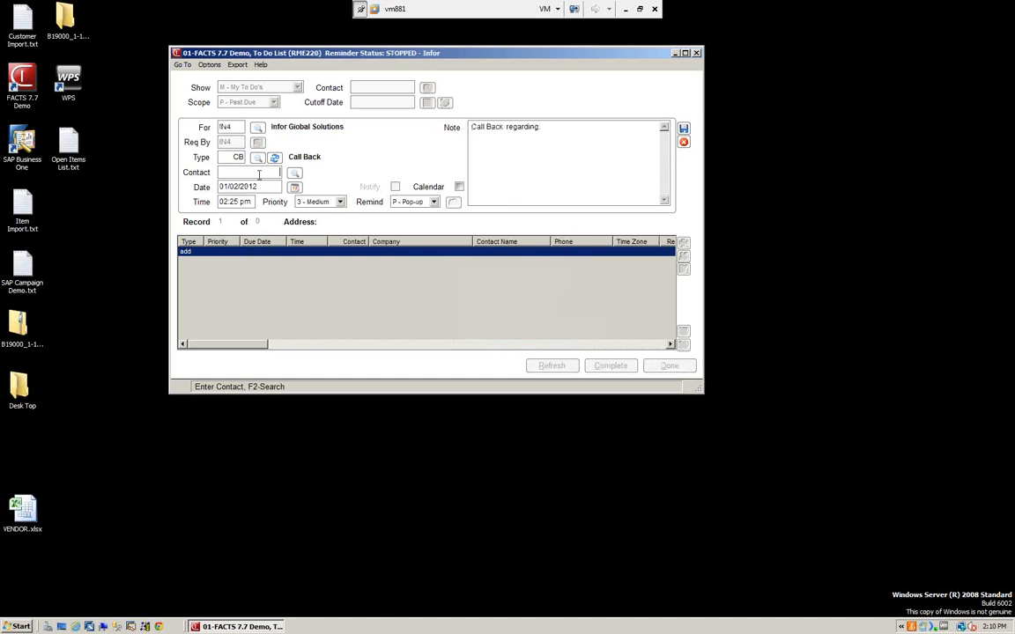
# Step: Assign the Southeastern Industrial Supply contact to the new to-do and overwrite the note with the contact's details
pyautogui.click(294, 172)
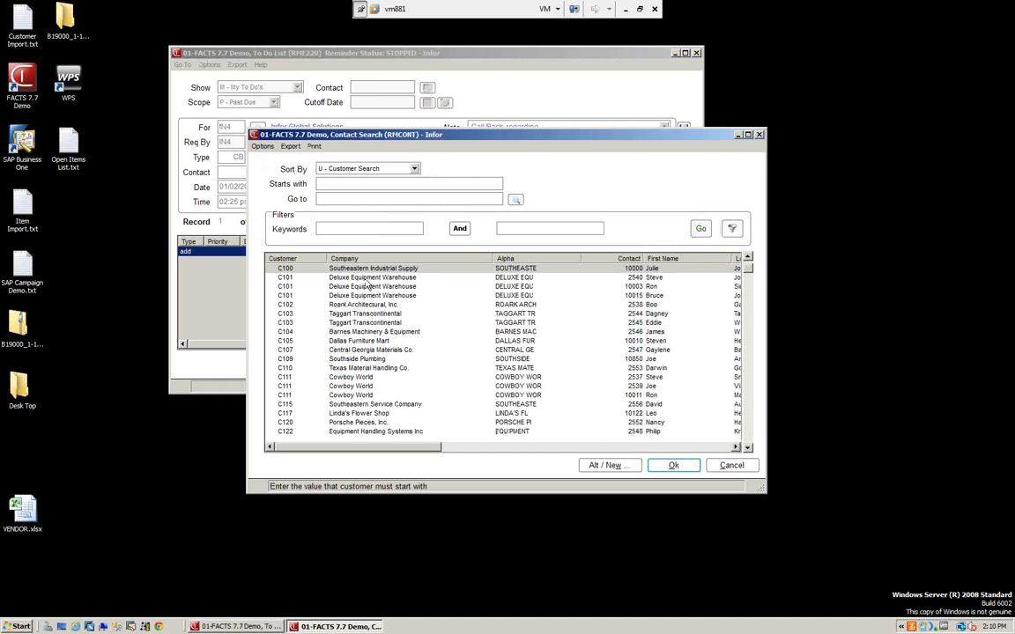
pyautogui.click(673, 467)
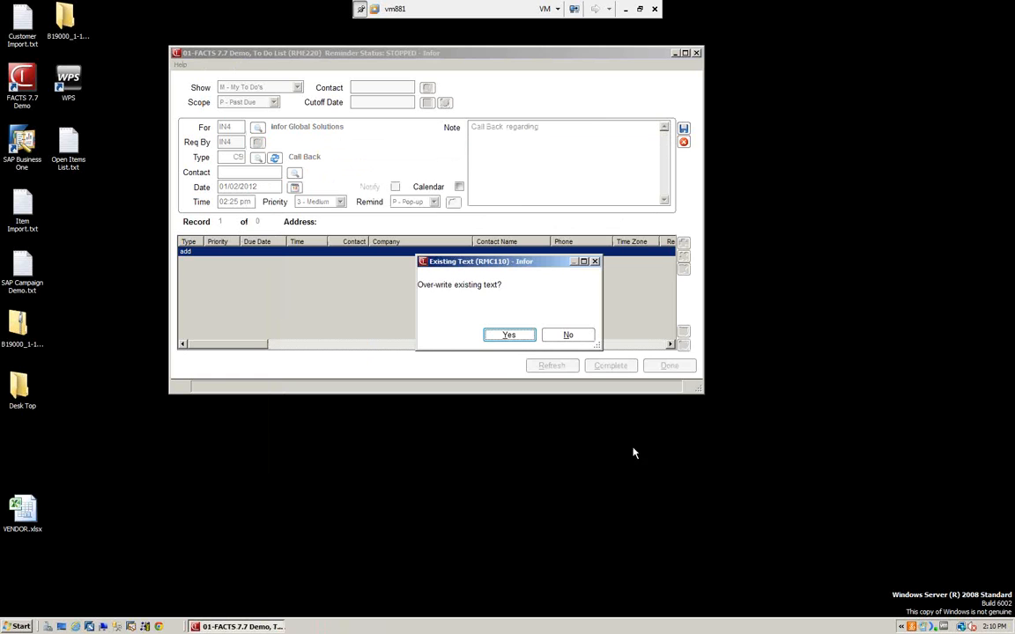
pyautogui.click(514, 336)
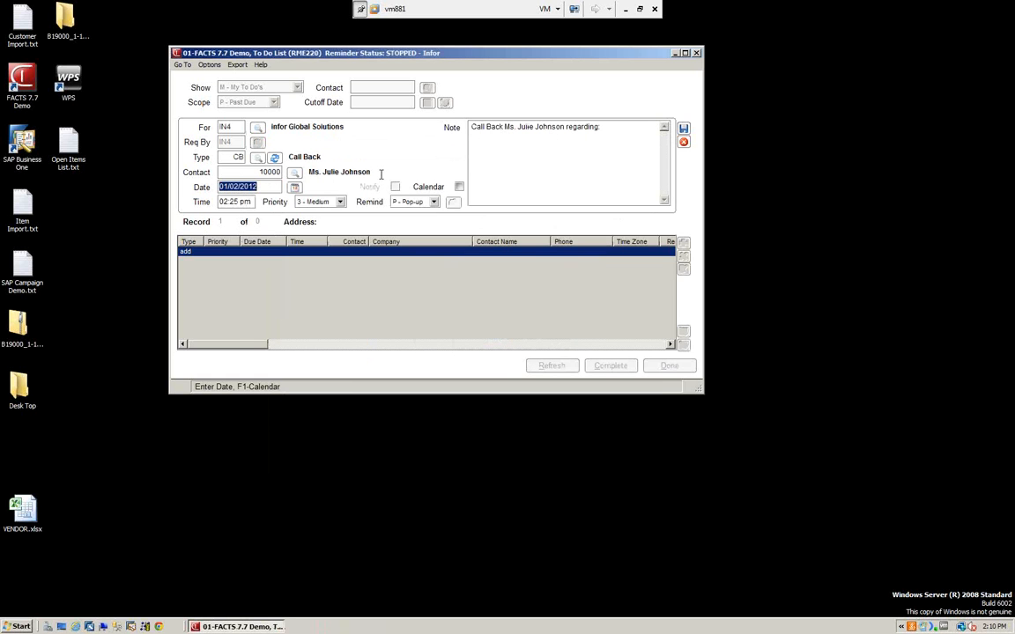
# Step: Change the new to-do's type to CAT (Send Catalog) and overwrite the existing note text
pyautogui.click(259, 158)
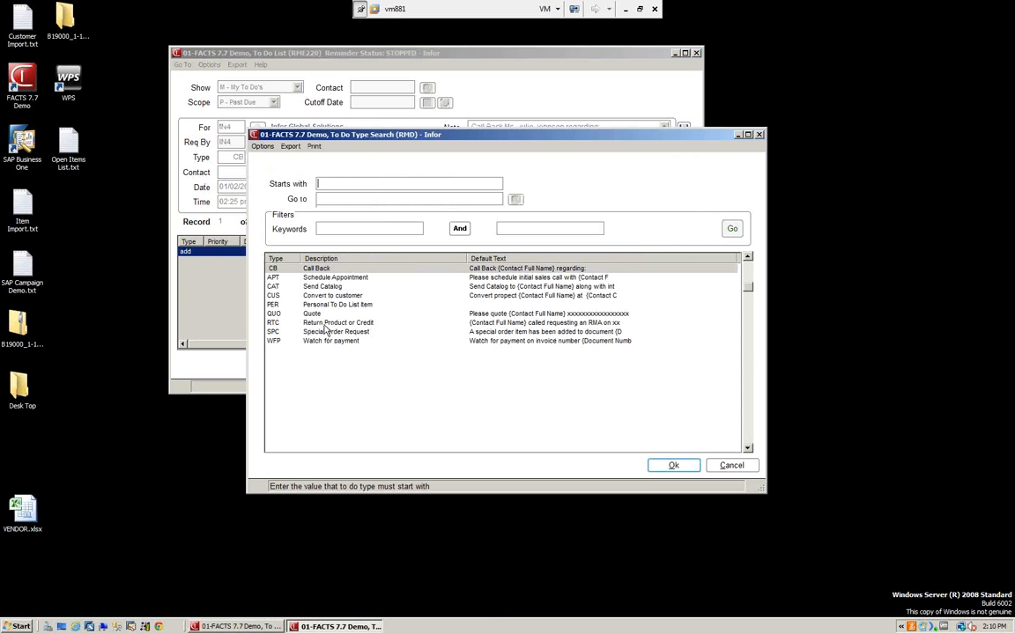
pyautogui.click(295, 287)
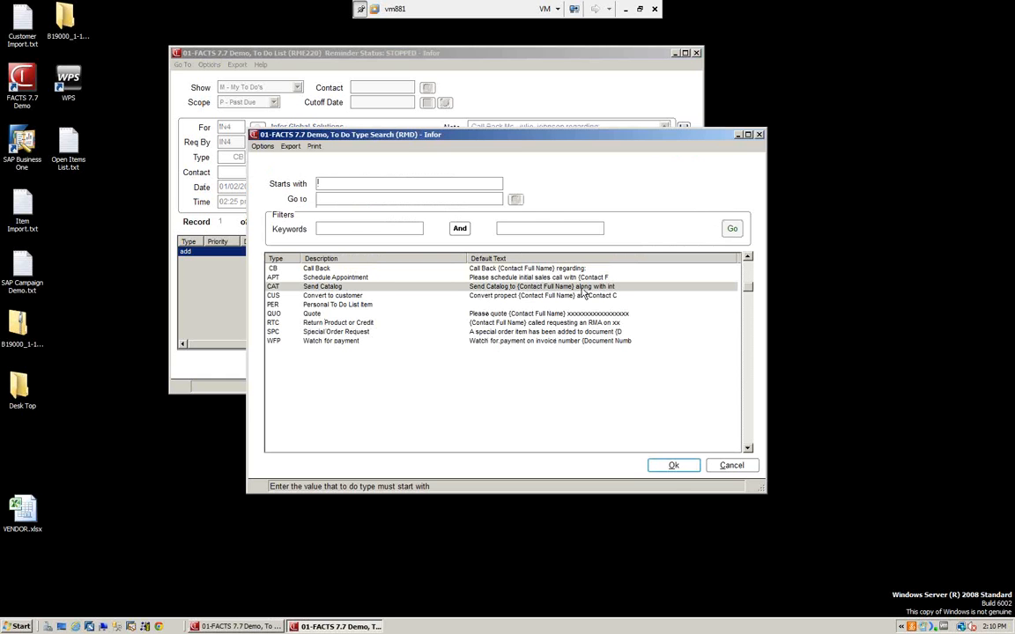
pyautogui.click(674, 467)
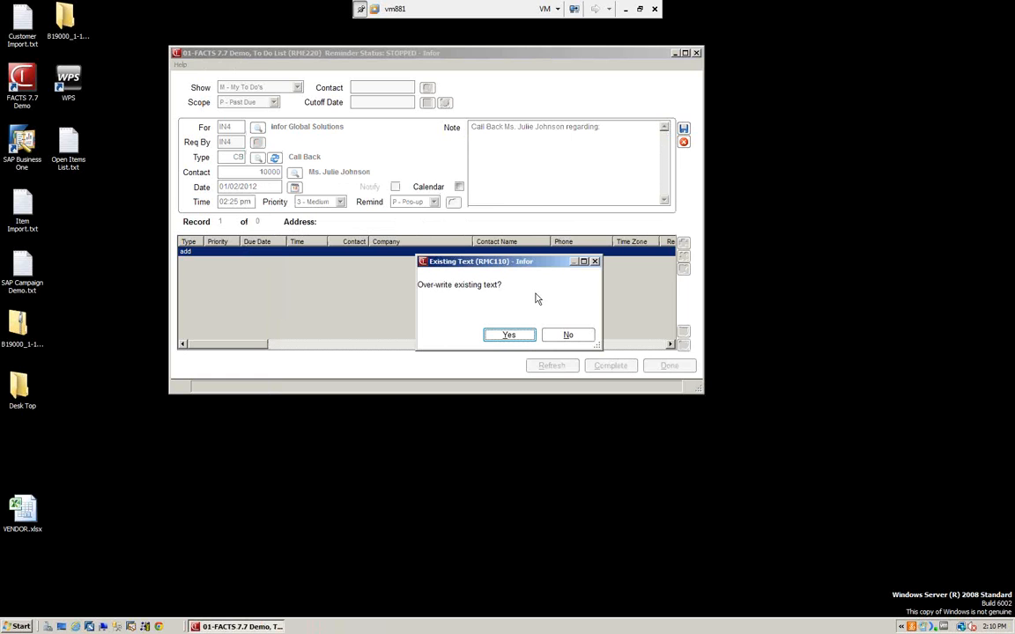
pyautogui.click(510, 336)
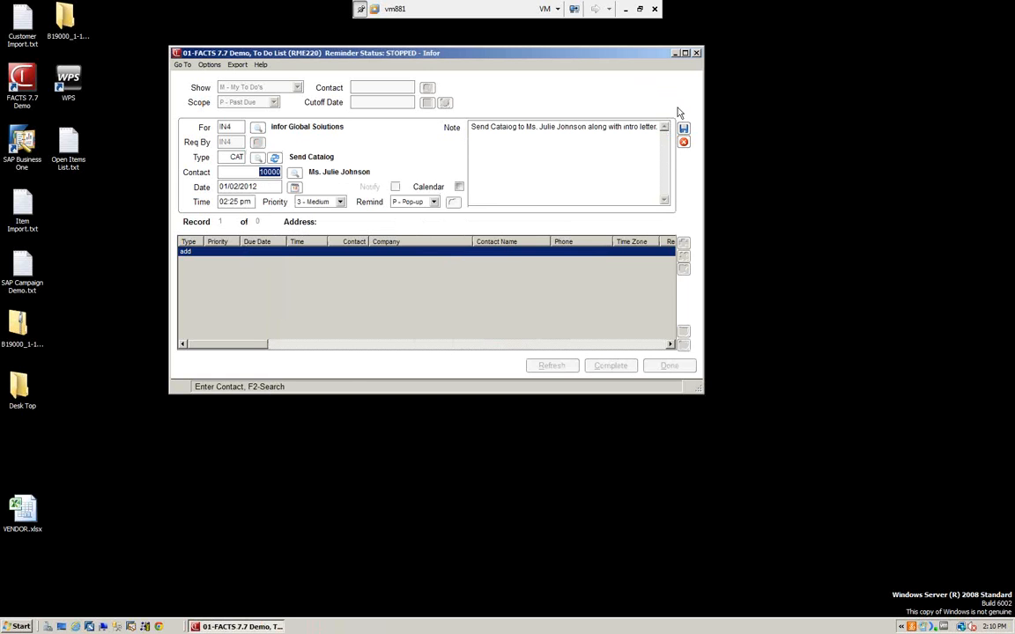
# Step: Discard the unsaved to-do and close the To Do list
pyautogui.hotkey('shift', 'Tab')
pyautogui.hotkey('shift', 'Tab')
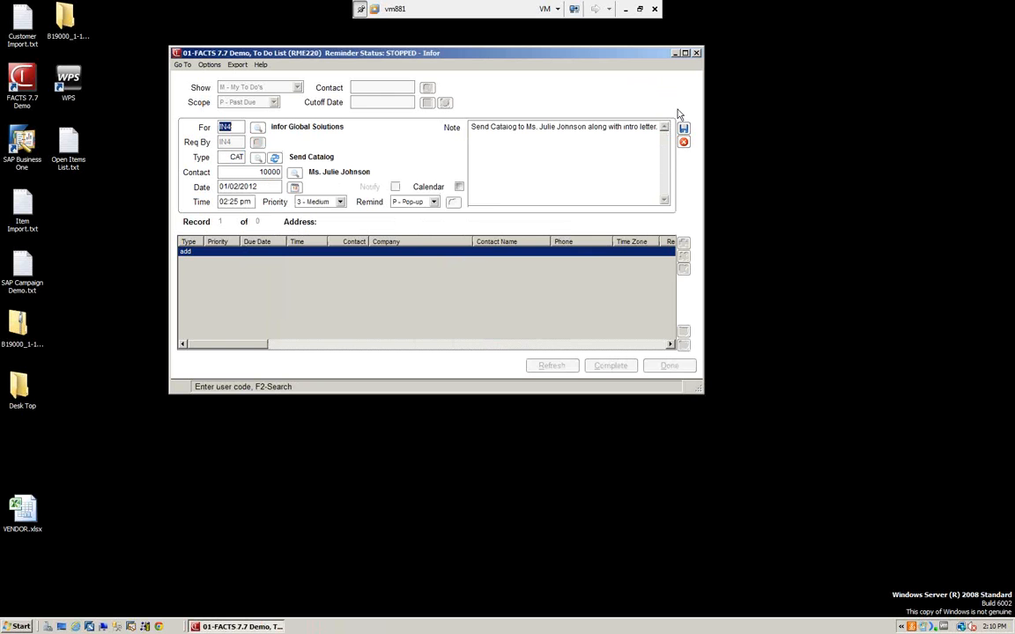
pyautogui.click(683, 142)
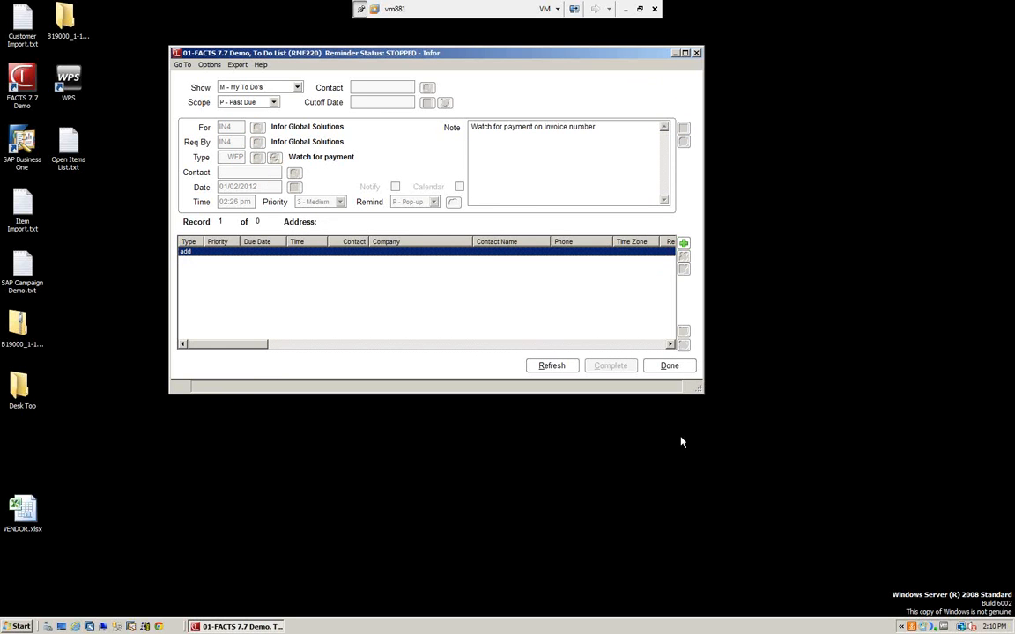
pyautogui.click(680, 370)
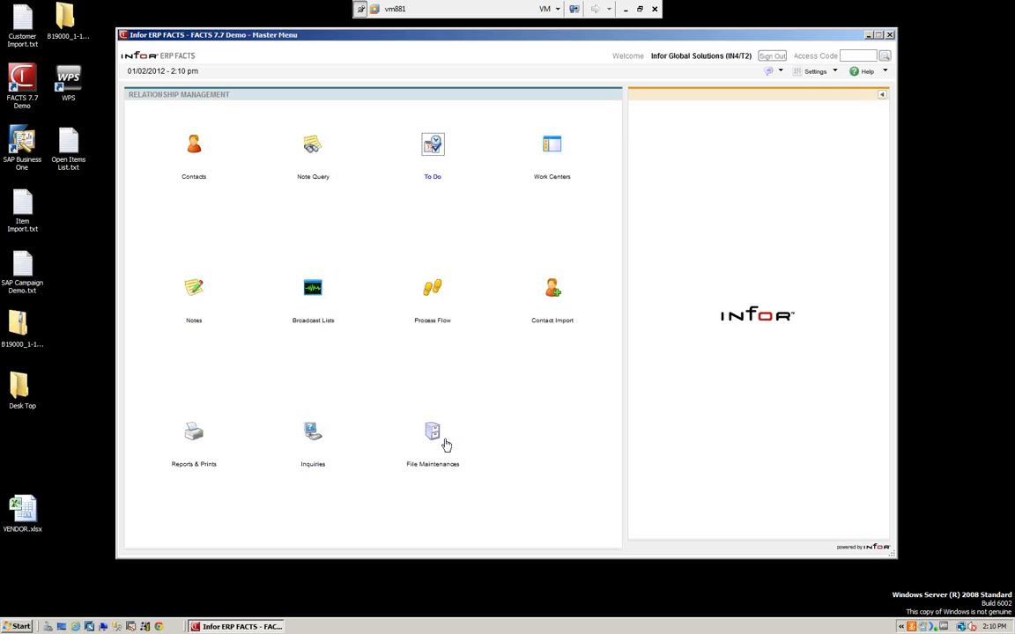
# Step: Open Static Control F/M from the infrequent file maintenances, review its Main, Work Center, eStoreFront and Images settings, and exit
pyautogui.click(458, 426)
pyautogui.doubleClick(649, 179)
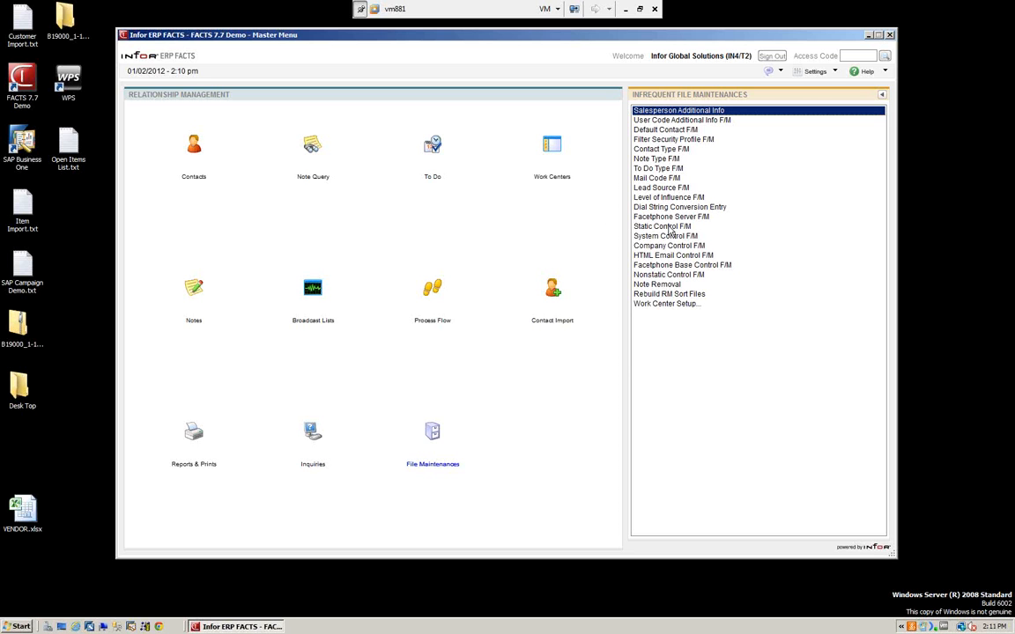
pyautogui.click(645, 227)
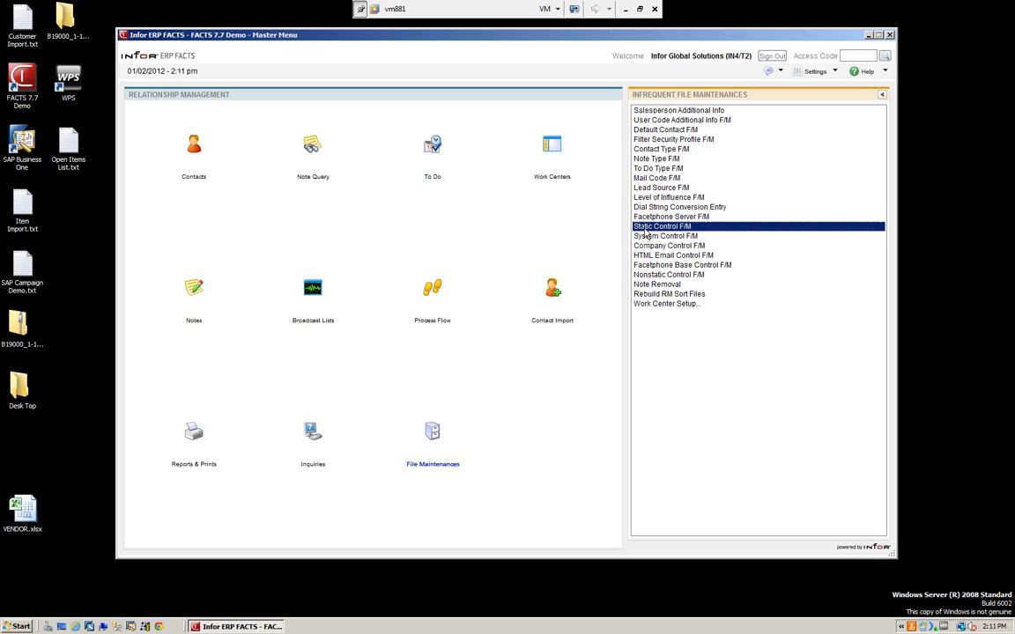
pyautogui.doubleClick(644, 228)
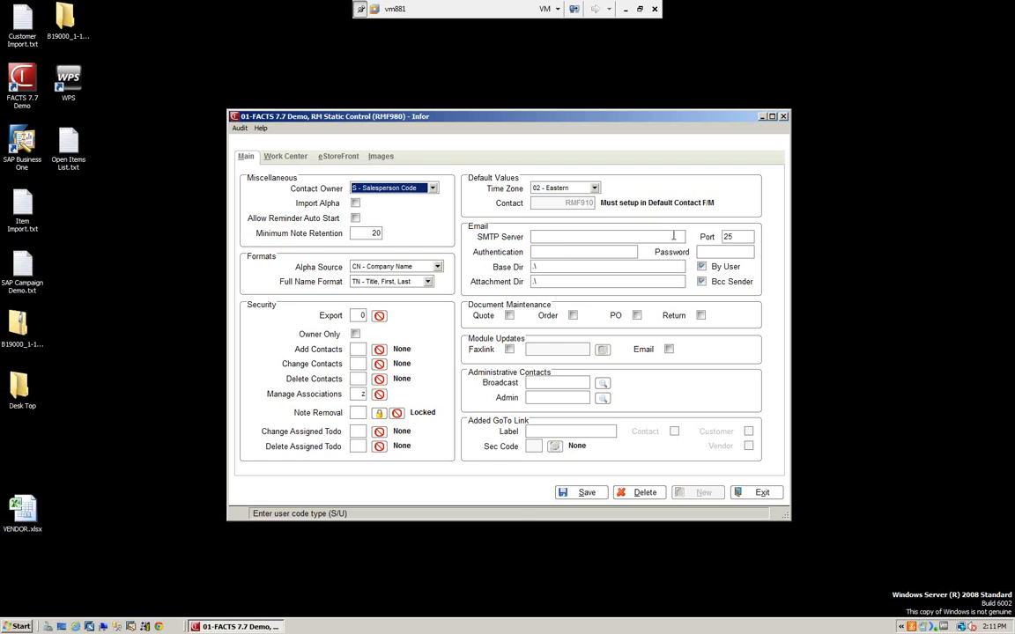
pyautogui.click(284, 157)
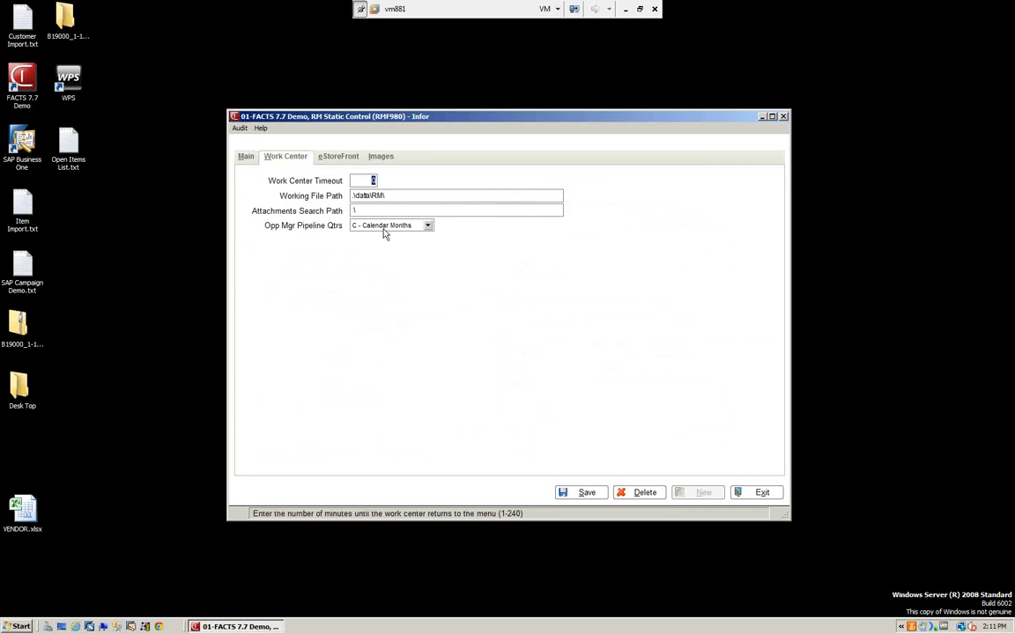
pyautogui.click(338, 157)
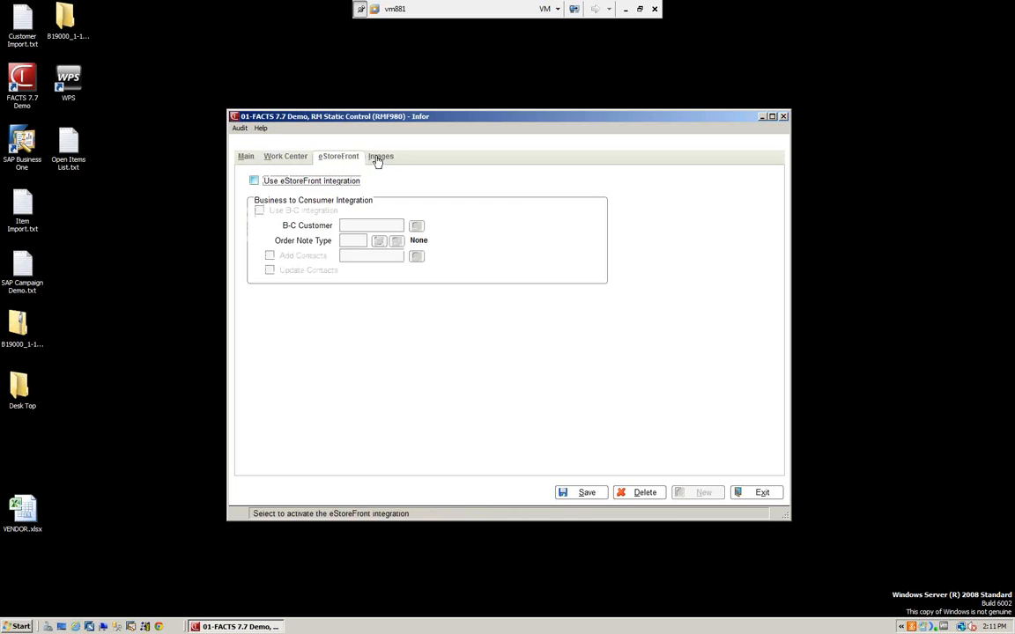
pyautogui.click(377, 159)
pyautogui.click(757, 493)
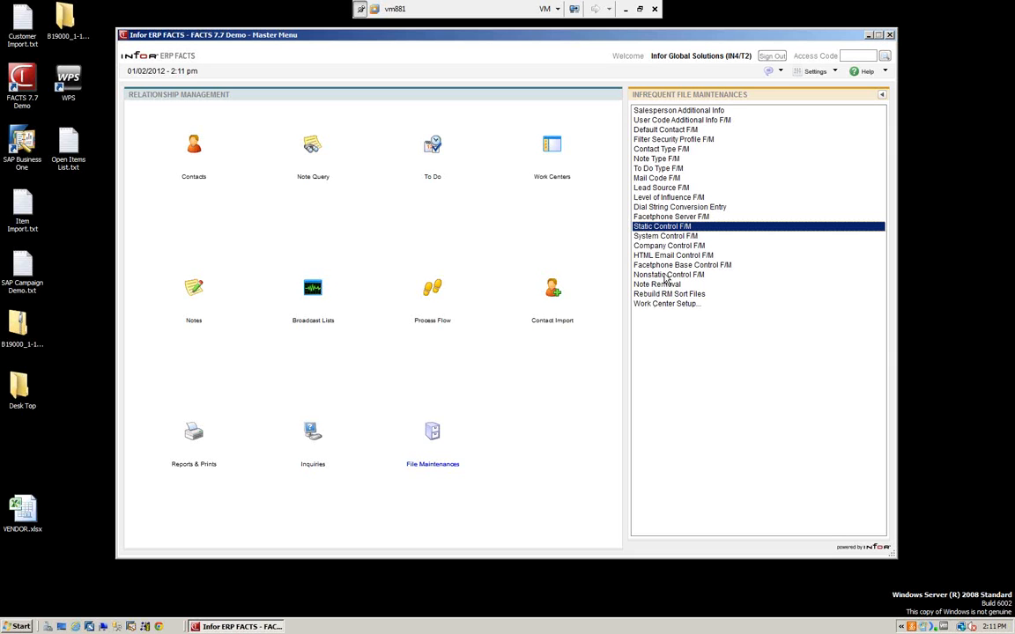
# Step: Open Nonstatic Control F/M, view the next sequence, contact and opportunity numbers, and exit
pyautogui.click(664, 275)
pyautogui.doubleClick(664, 275)
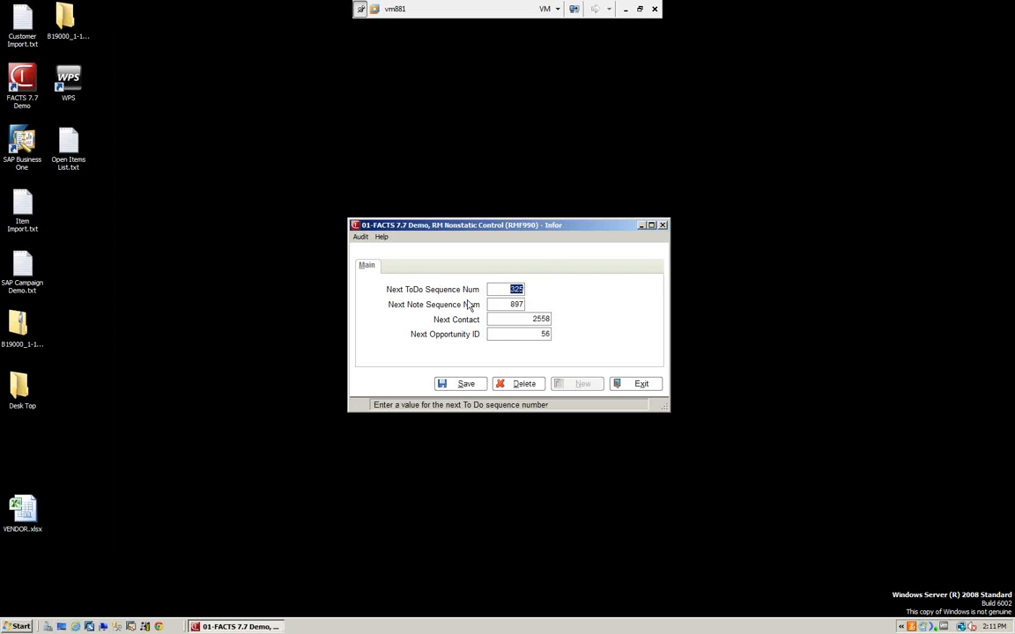
pyautogui.click(632, 389)
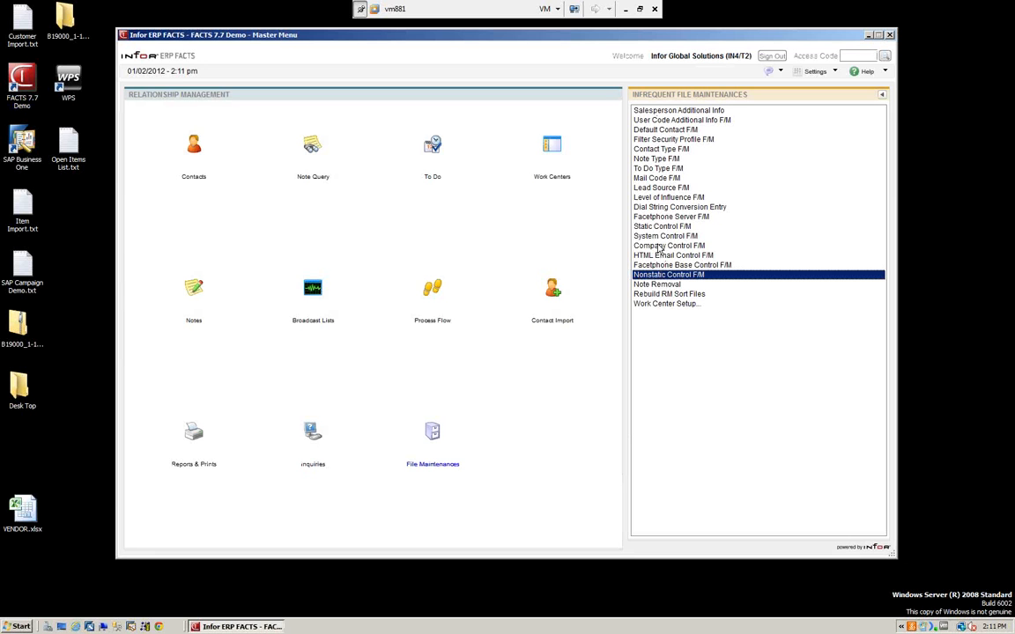
# Step: Open Company Control F/M from the infrequent file maintenances, review its FacetPhone settings, and exit
pyautogui.click(652, 248)
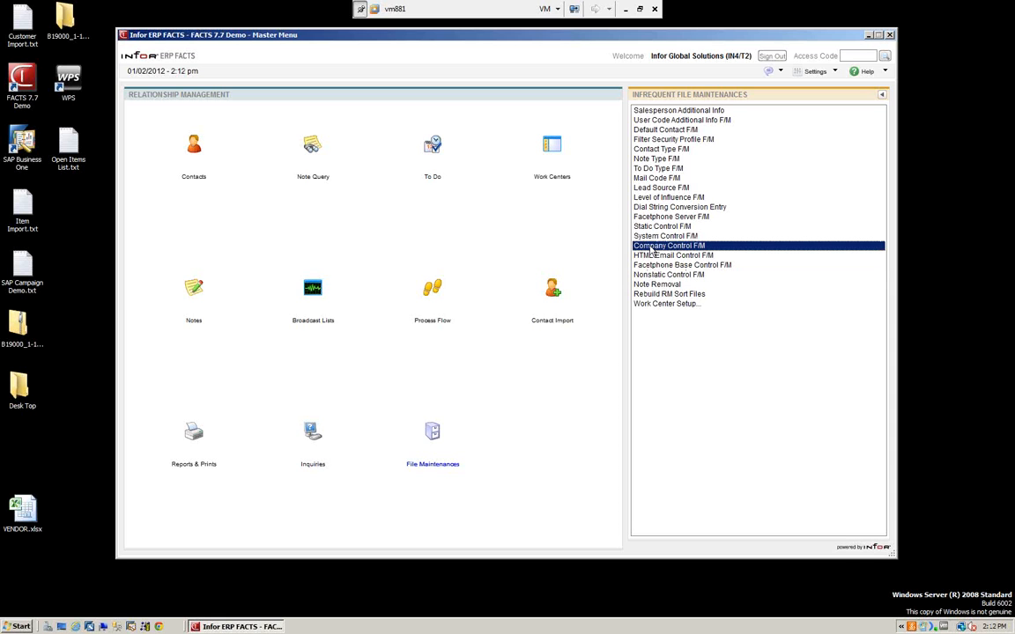
pyautogui.doubleClick(652, 249)
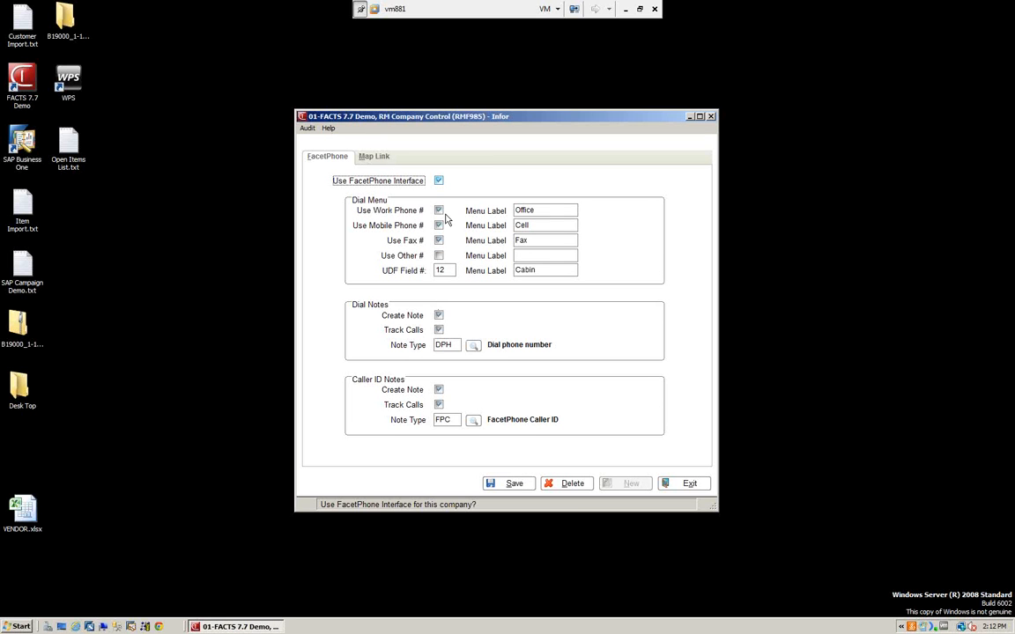
pyautogui.click(689, 484)
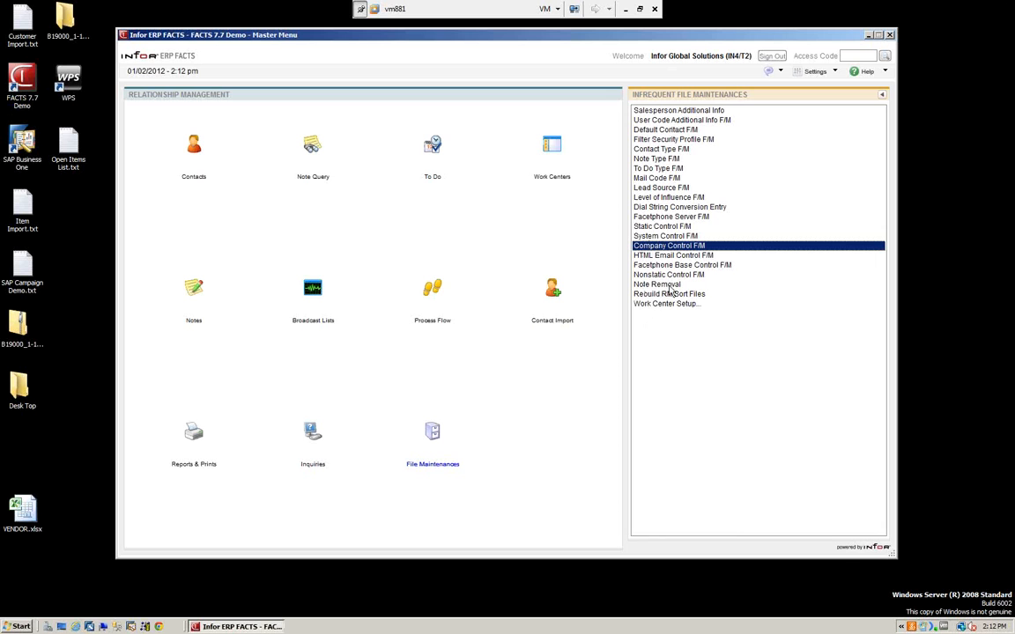
# Step: Open the Work Center Setup list from the infrequent file maintenances and highlight Work Center Actions F/M
pyautogui.click(655, 304)
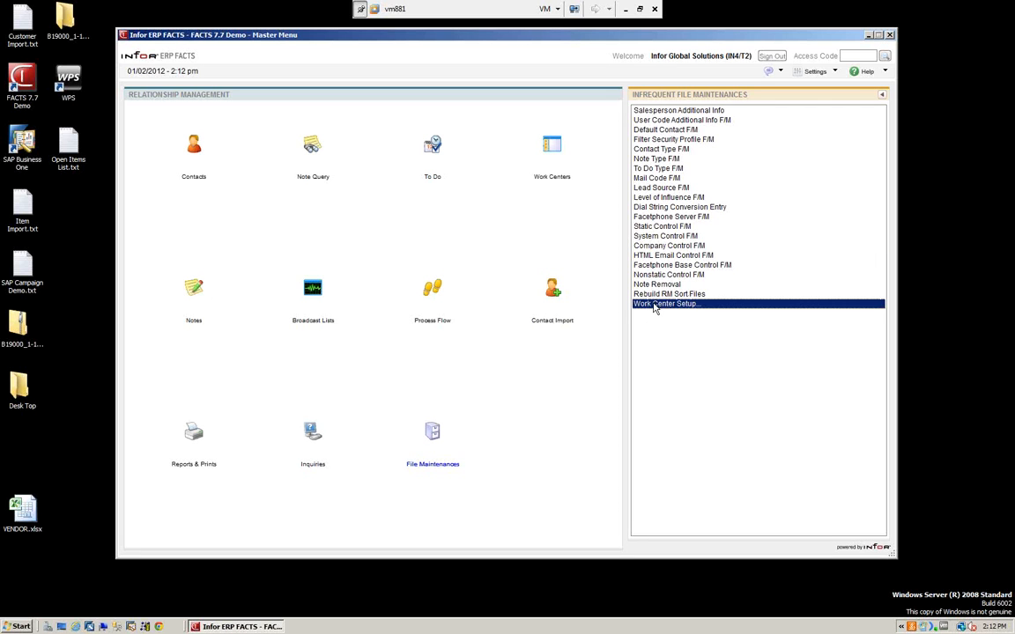
pyautogui.doubleClick(655, 305)
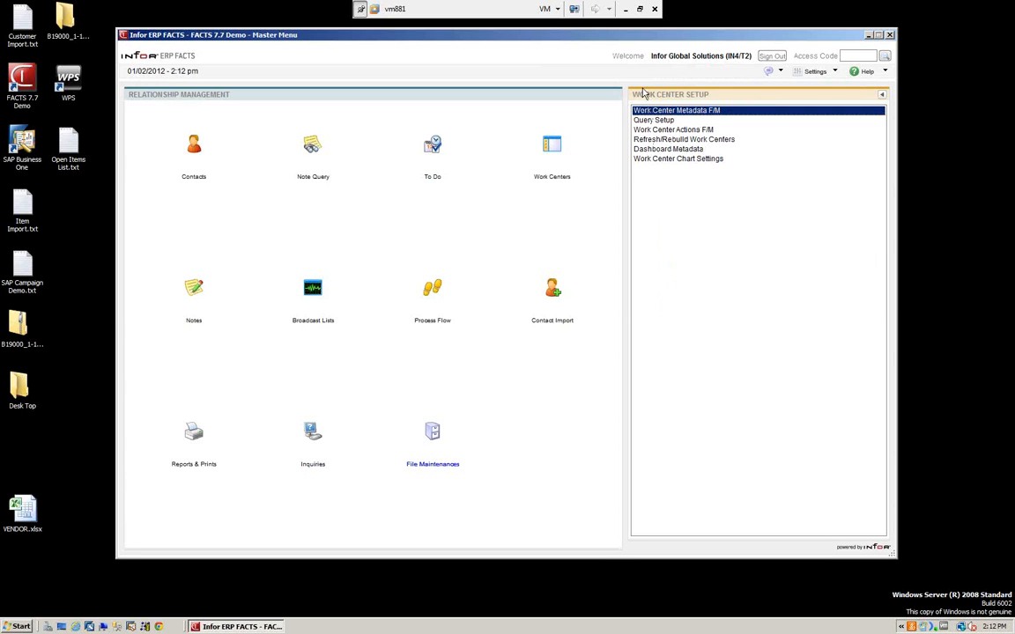
pyautogui.click(656, 129)
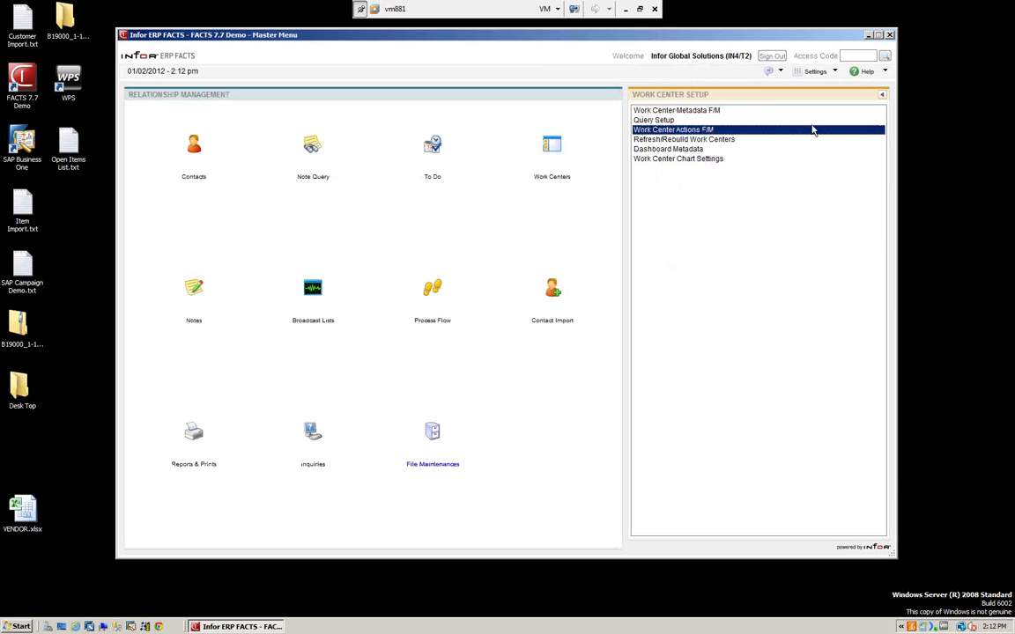
# Step: Return to File Maintenances, load the default user code in User Preference F/M, review its Main preferences, defaults and templates, and exit
pyautogui.click(435, 435)
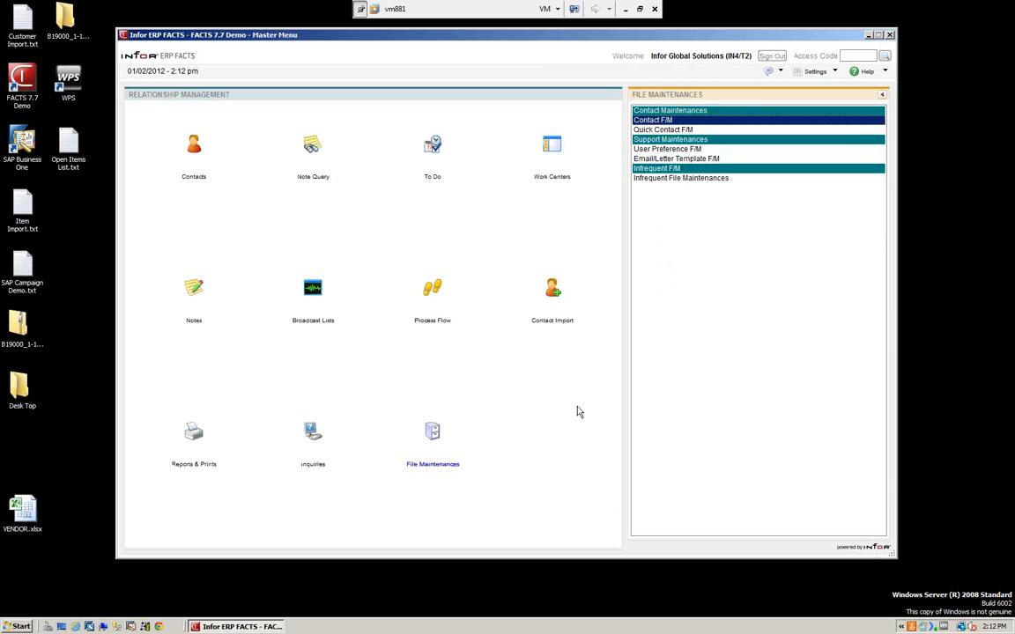
pyautogui.click(653, 177)
pyautogui.click(687, 149)
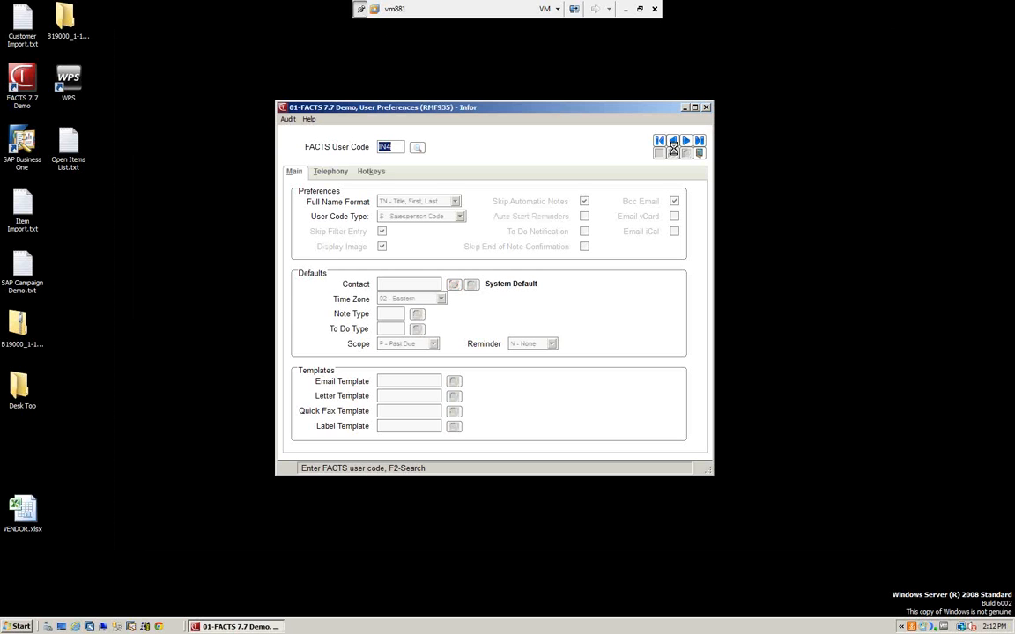
pyautogui.press('Return')
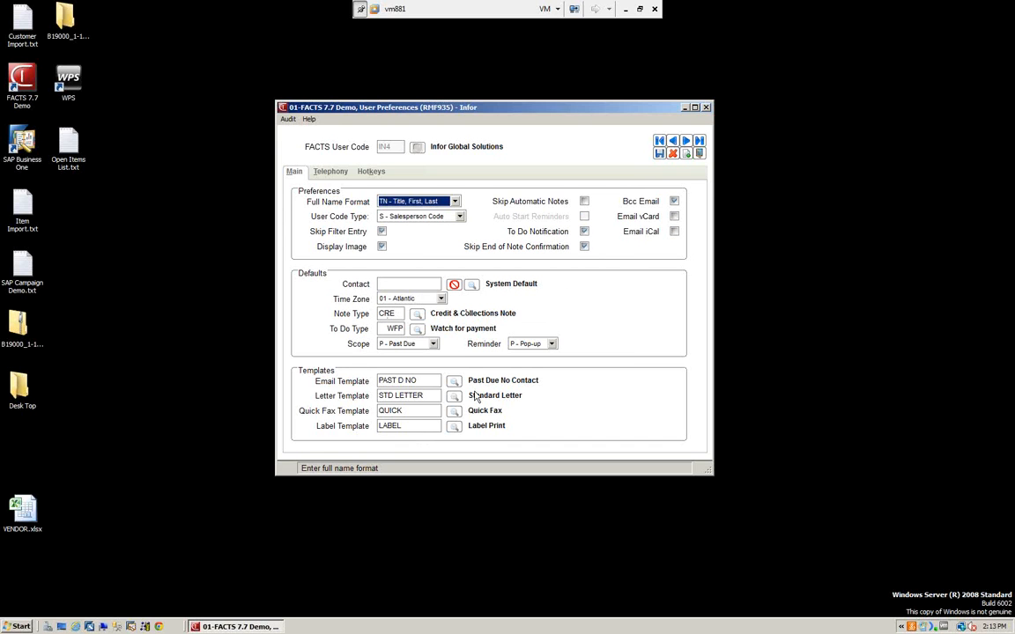
pyautogui.click(700, 154)
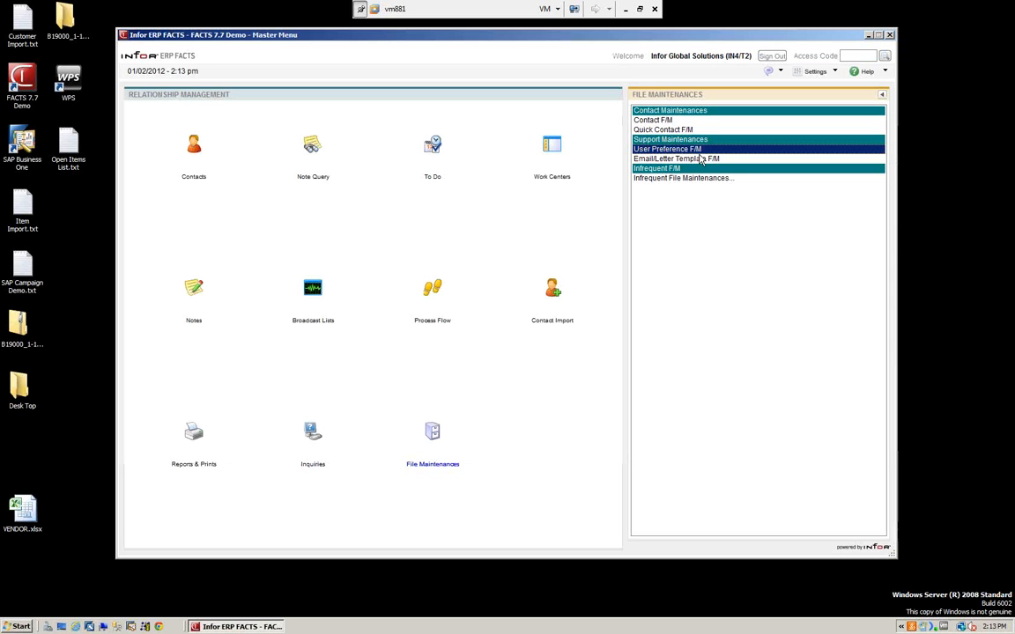
# Step: Load the CATALOG template in Email/Letter Template F/M, preview its full letter text, and close the preview
pyautogui.click(651, 160)
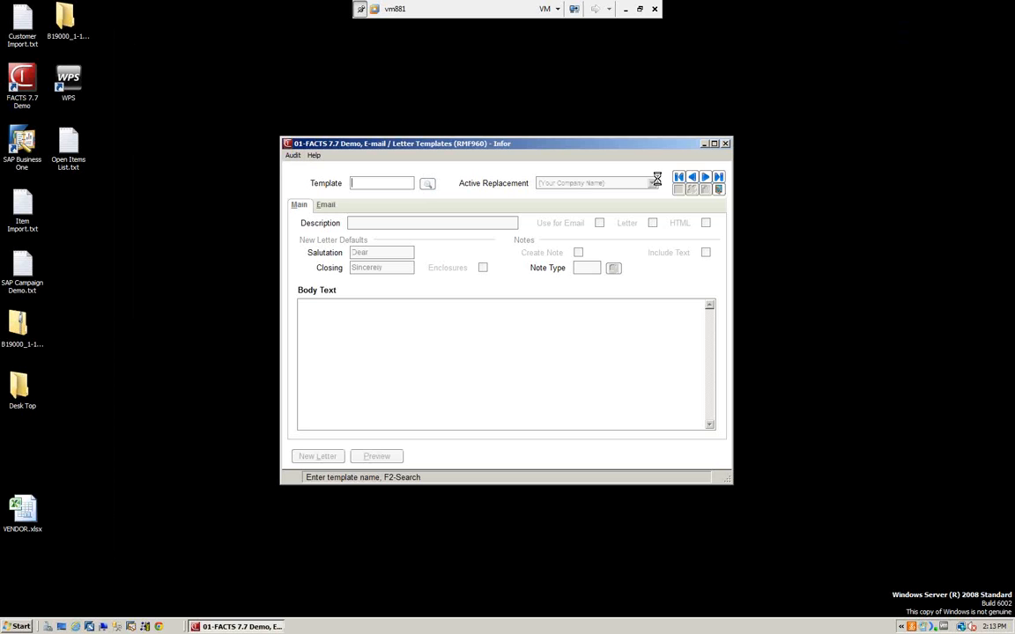
pyautogui.click(427, 184)
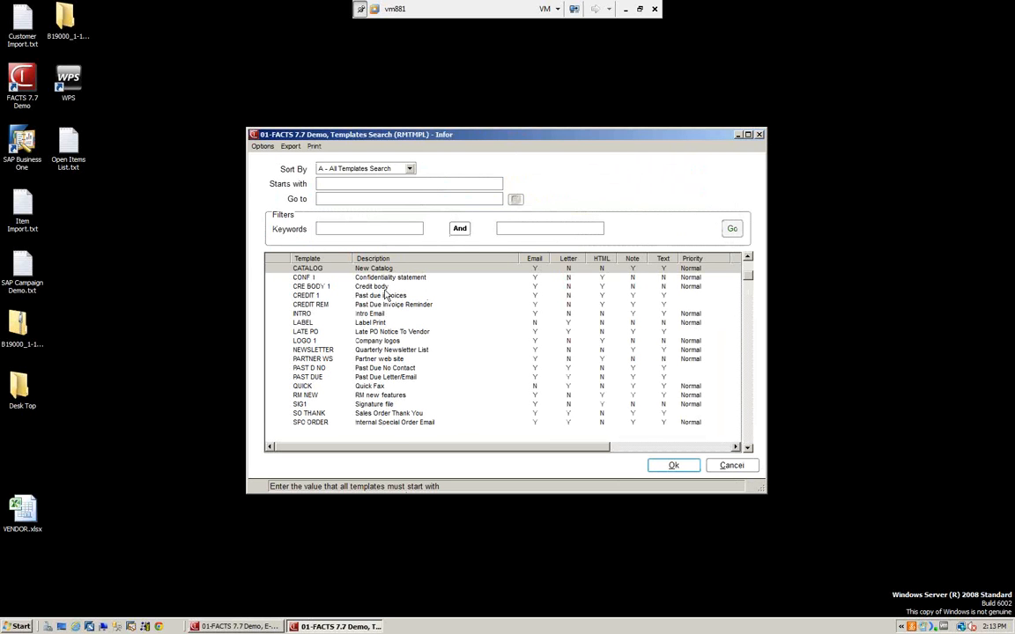
pyautogui.doubleClick(365, 270)
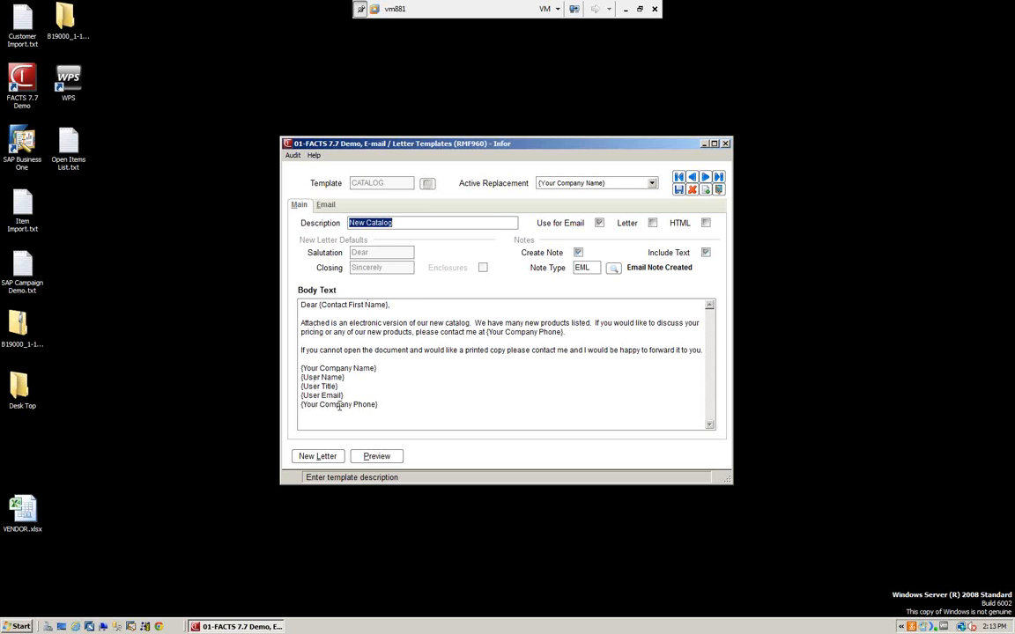
pyautogui.click(376, 456)
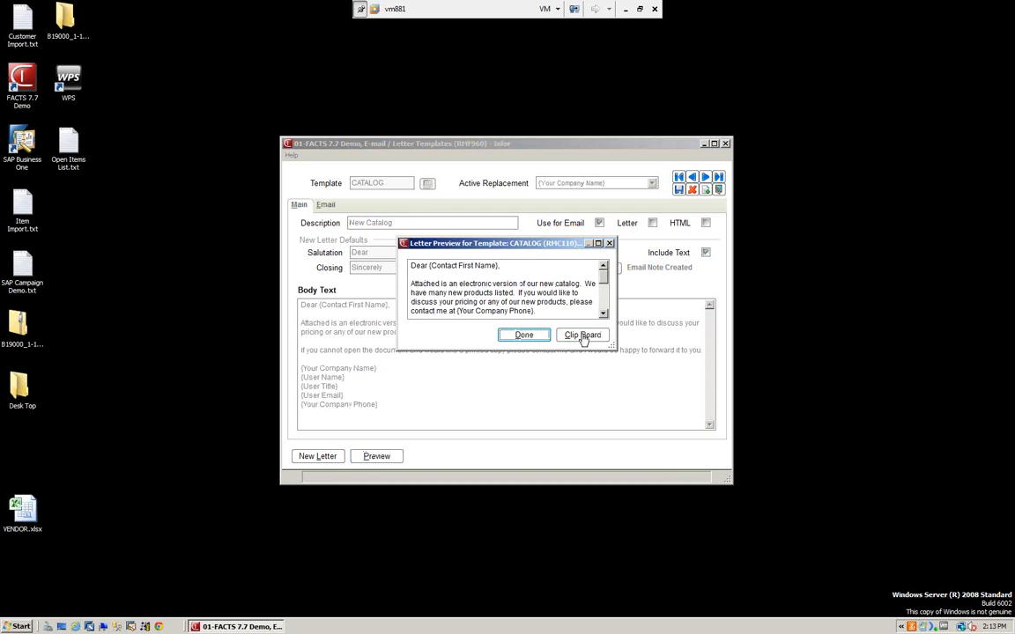
pyautogui.click(604, 297)
pyautogui.click(603, 297)
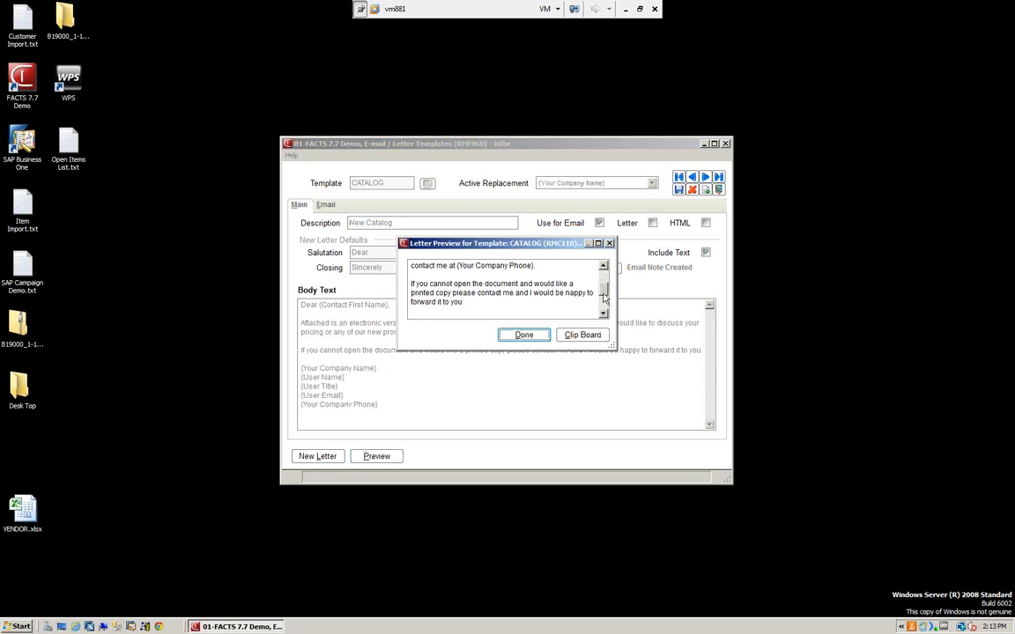
pyautogui.click(524, 335)
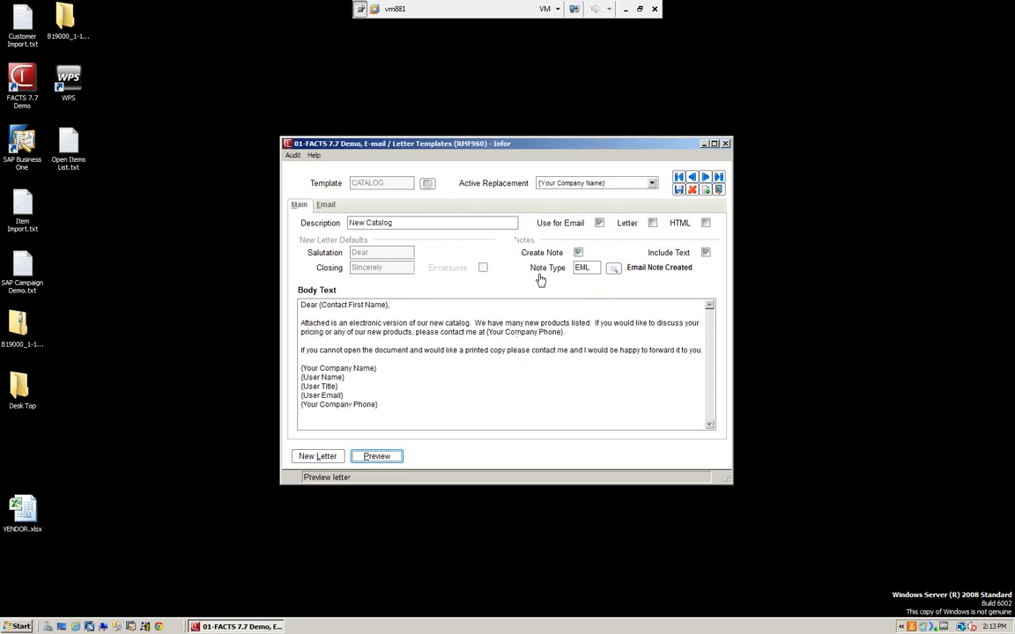
# Step: Request a new letter for the CATALOG template, decline overwriting the existing text, and exit the template maintenance
pyautogui.click(318, 456)
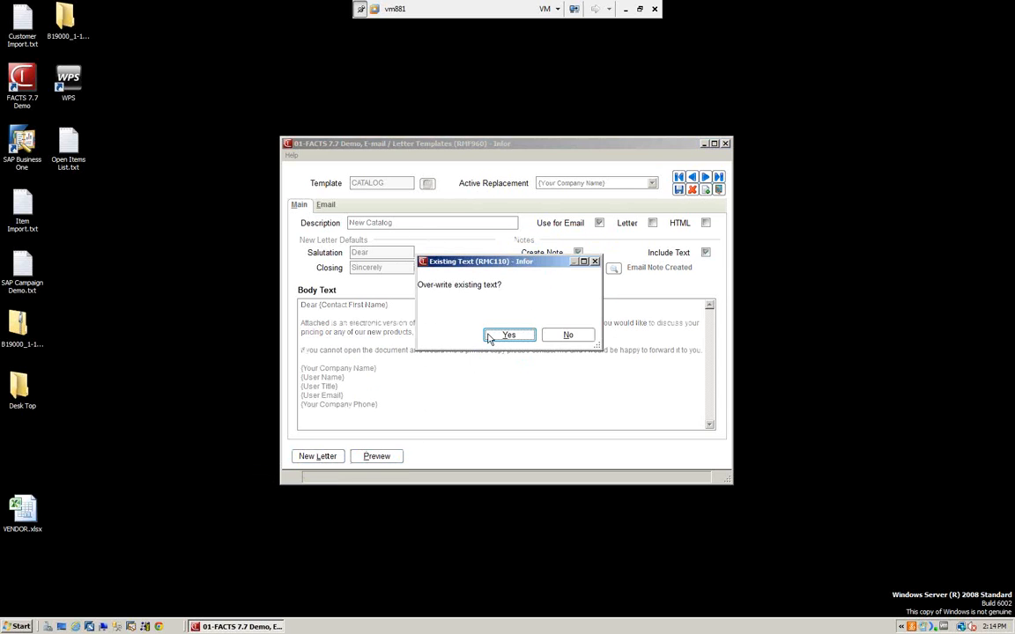
pyautogui.click(564, 340)
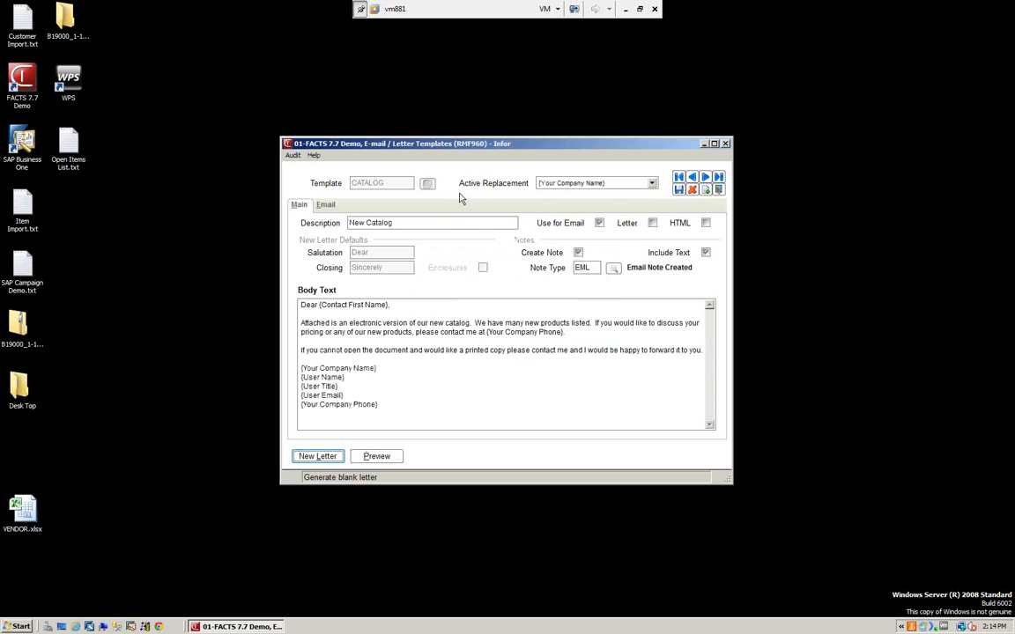
pyautogui.click(718, 195)
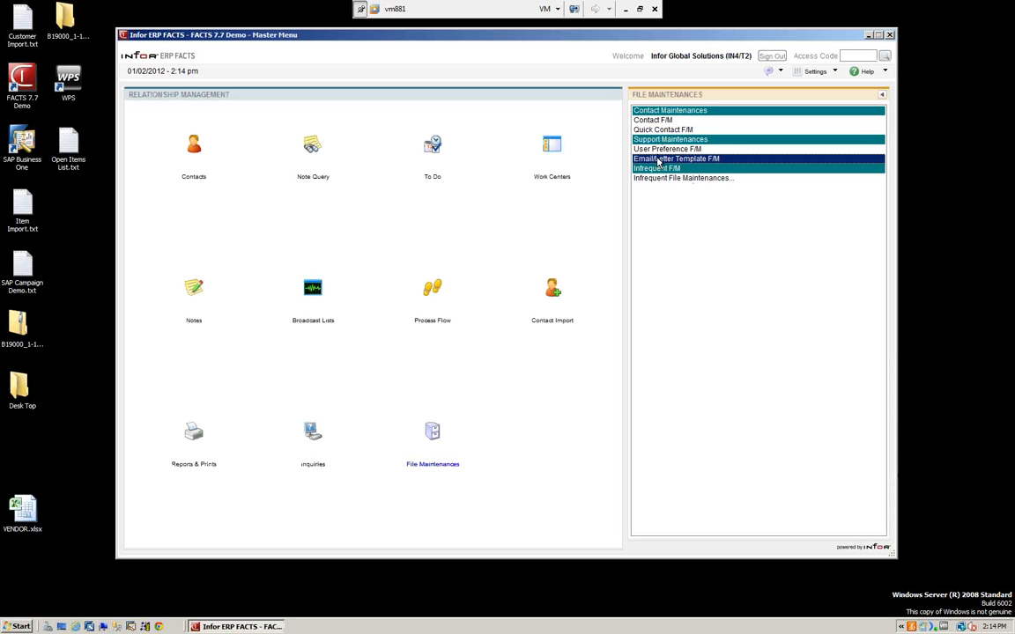
# Step: View the Southeastern Industrial Supply contact in Contact F/M and the blank Quick Contact F/M form, exiting each one
pyautogui.click(652, 120)
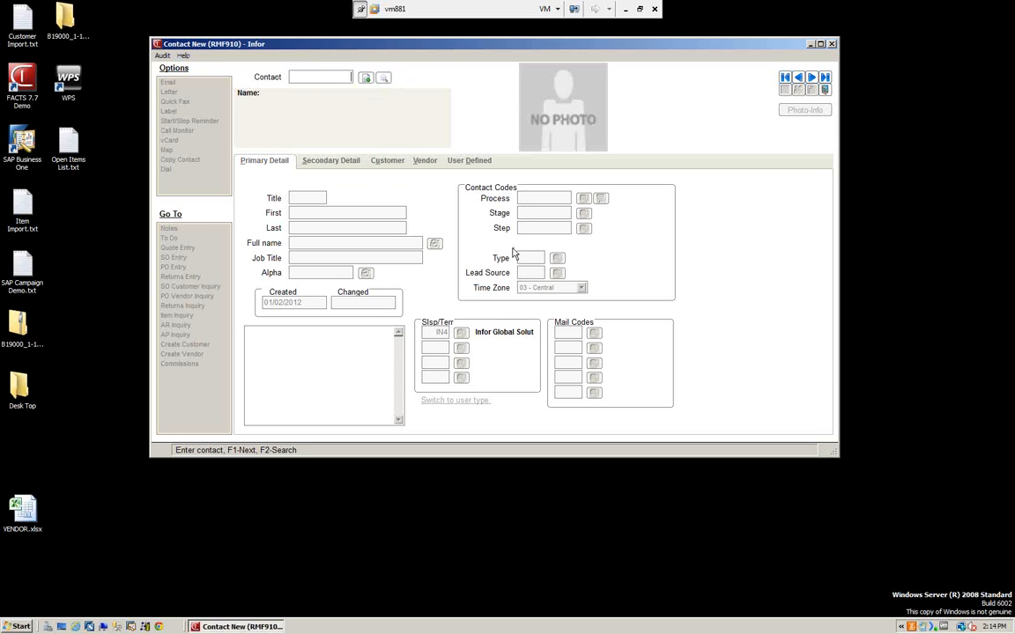
pyautogui.click(383, 79)
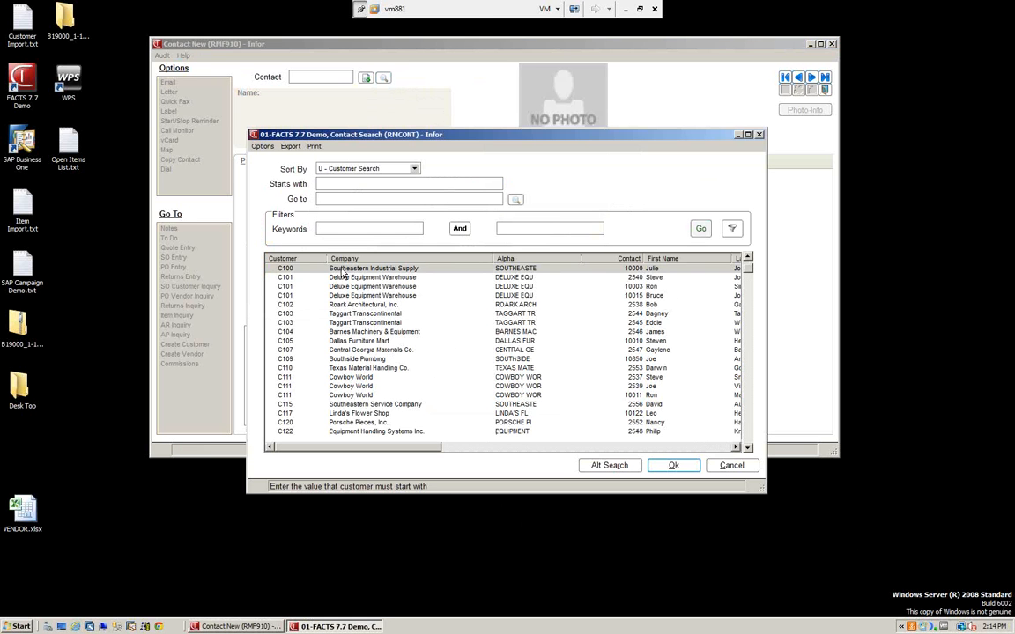
pyautogui.click(673, 466)
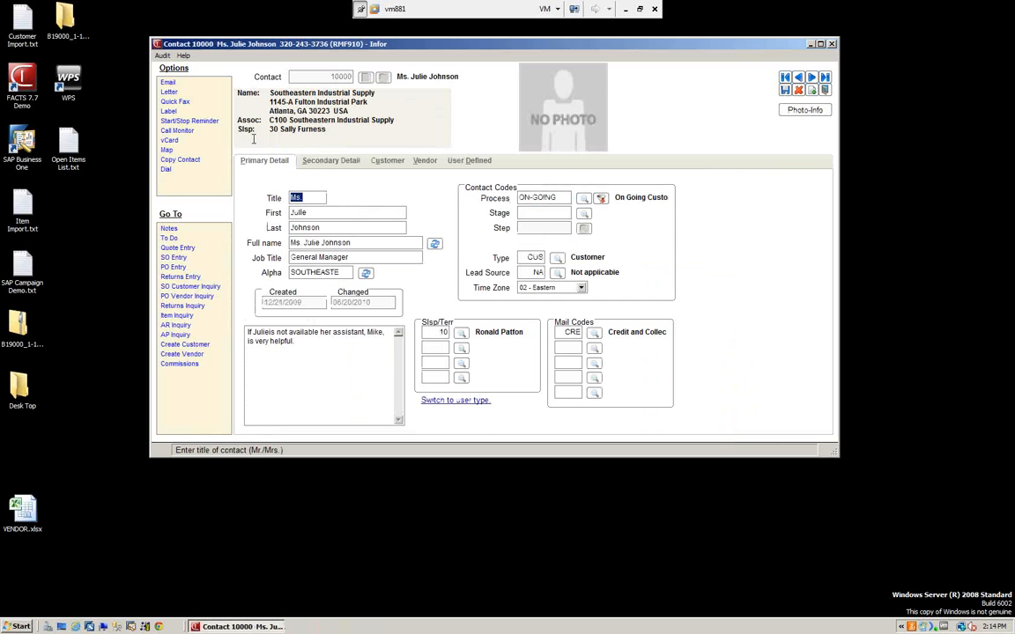
pyautogui.click(823, 90)
pyautogui.click(662, 130)
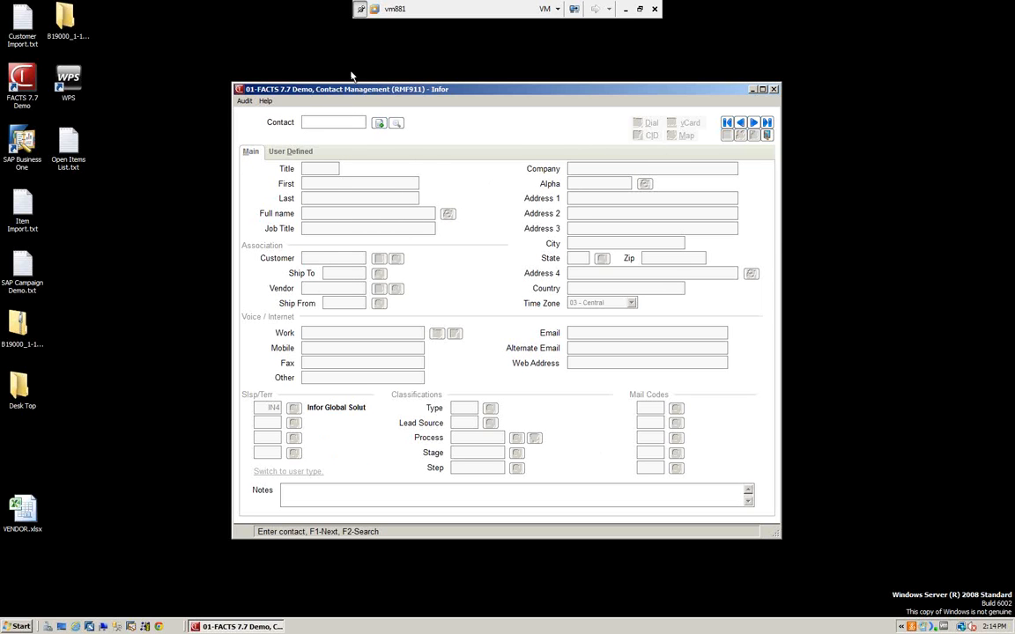
pyautogui.click(766, 136)
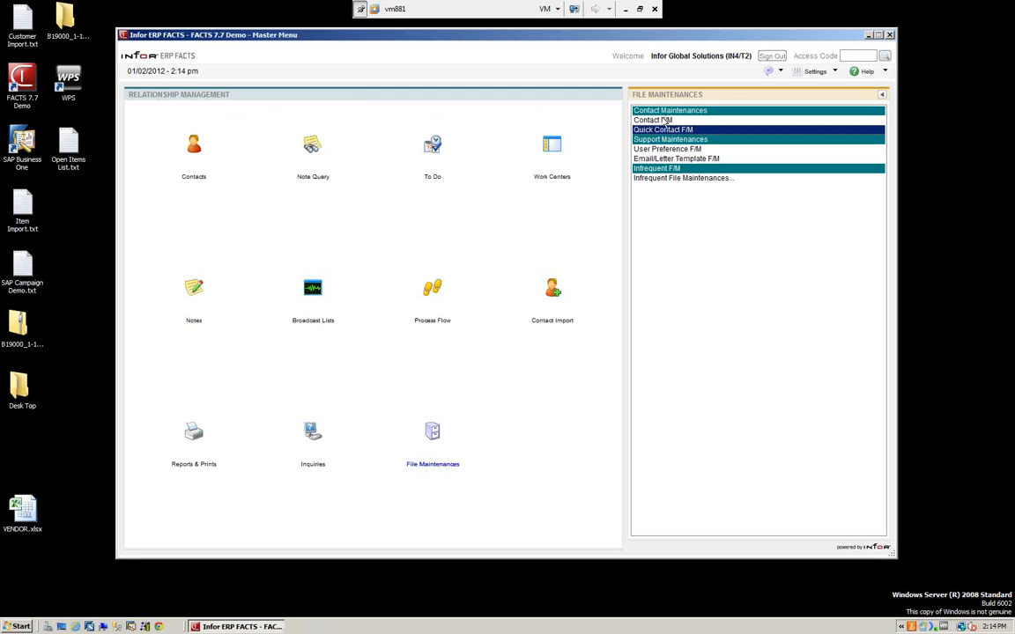
# Step: Review the Secondary Detail, Customer, Vendor and User Defined fields in Contact F/M, compare them with Quick Contact F/M, and exit both
pyautogui.click(661, 121)
pyautogui.click(661, 122)
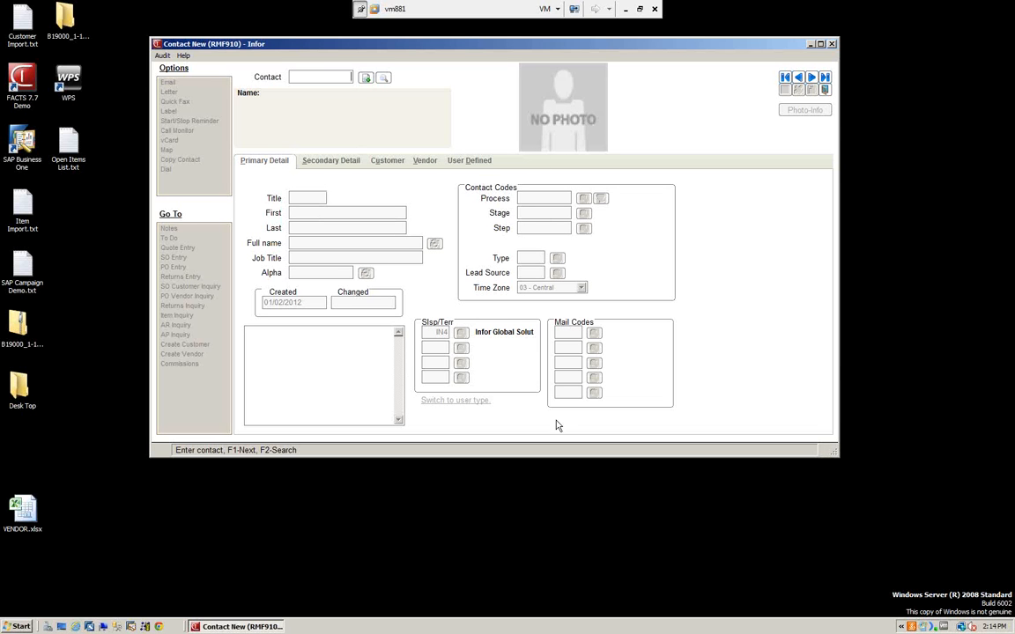
pyautogui.click(332, 163)
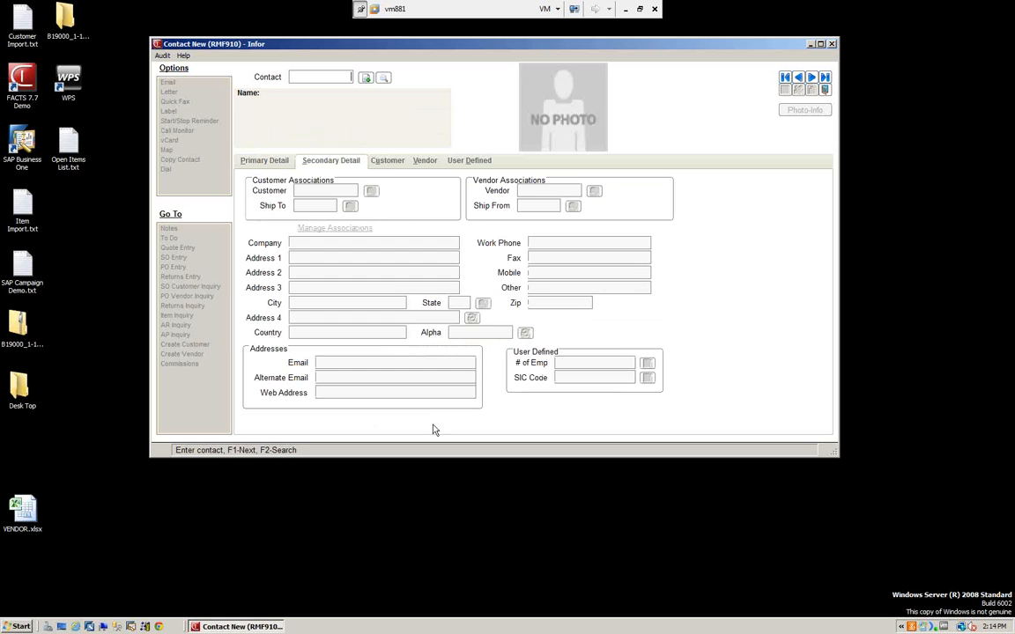
pyautogui.click(386, 162)
pyautogui.click(423, 162)
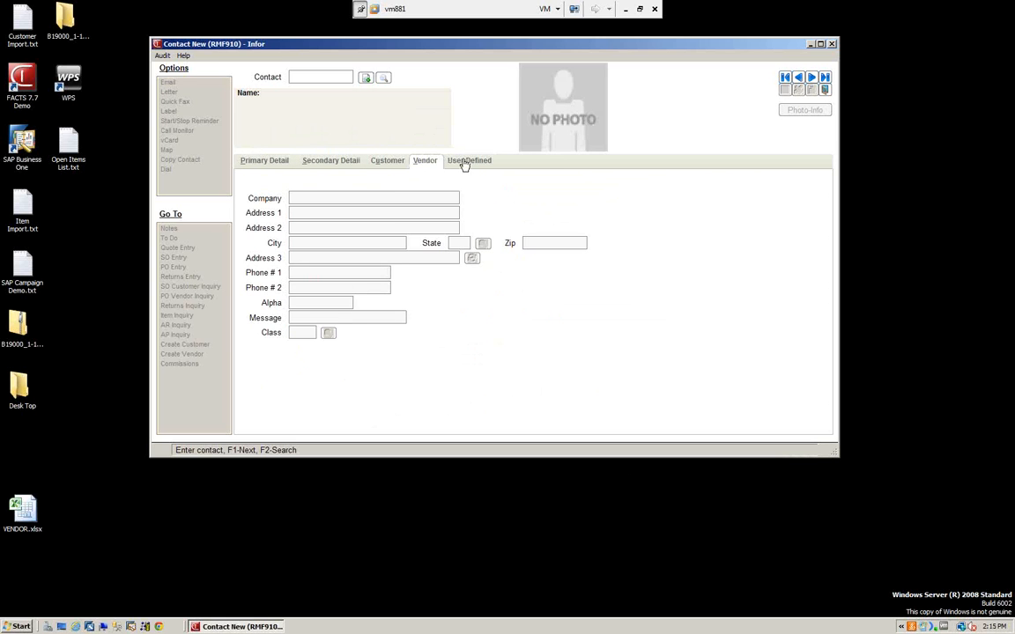
pyautogui.click(468, 163)
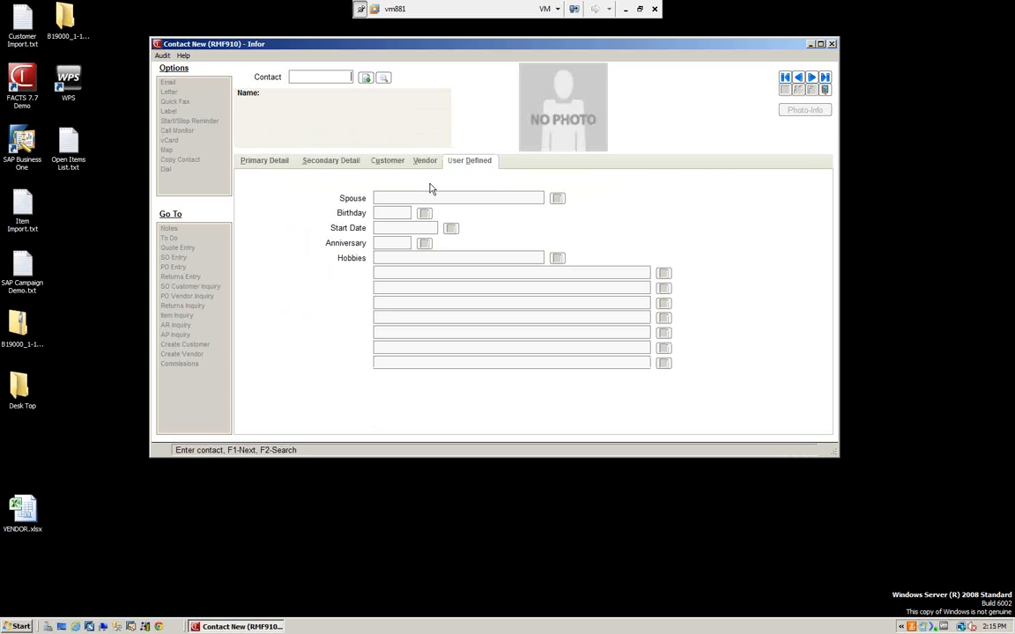
pyautogui.click(825, 89)
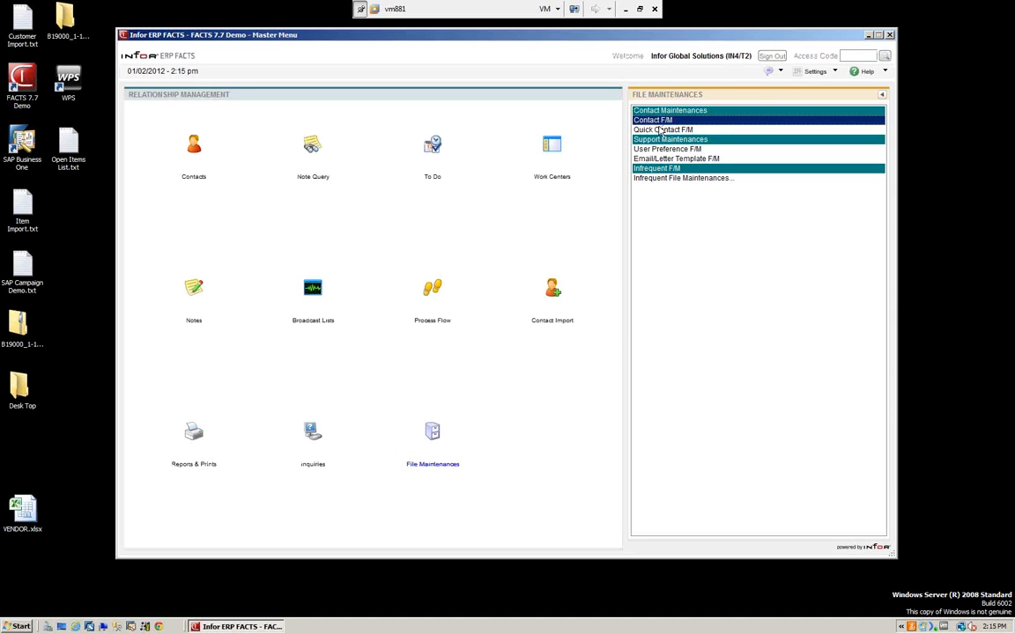
pyautogui.click(654, 130)
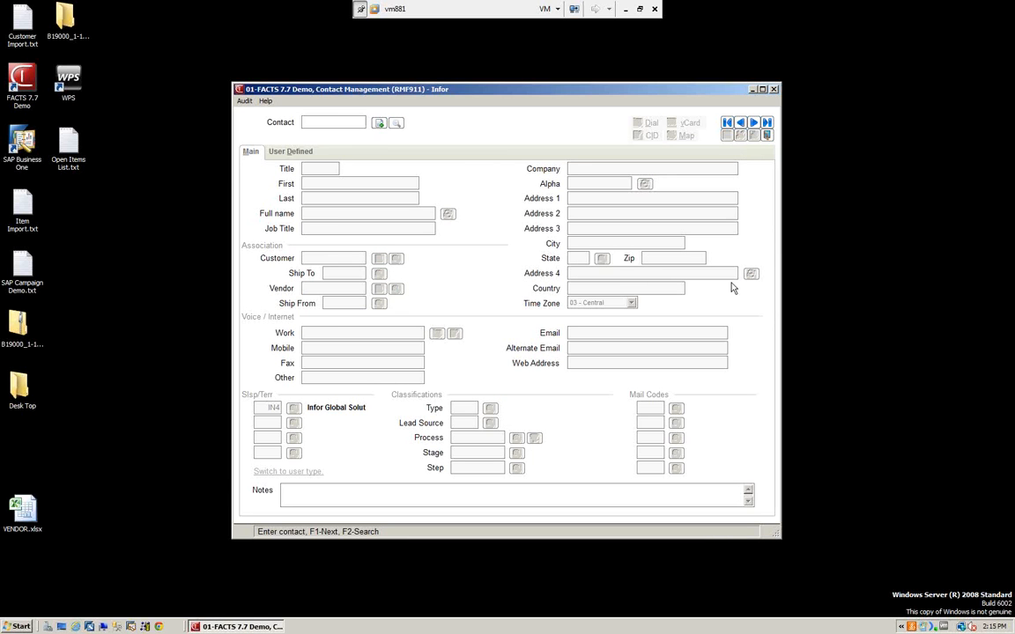
pyautogui.click(766, 136)
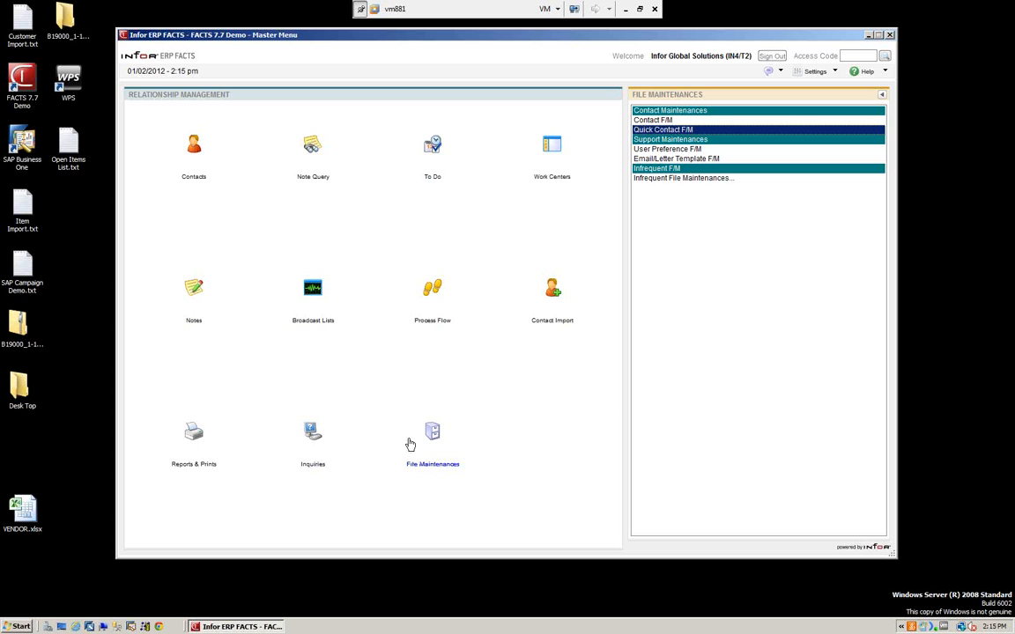
# Step: Reopen File Maintenances, show the list of Infrequent File Maintenances, and return to the main File Maintenances list
pyautogui.click(434, 441)
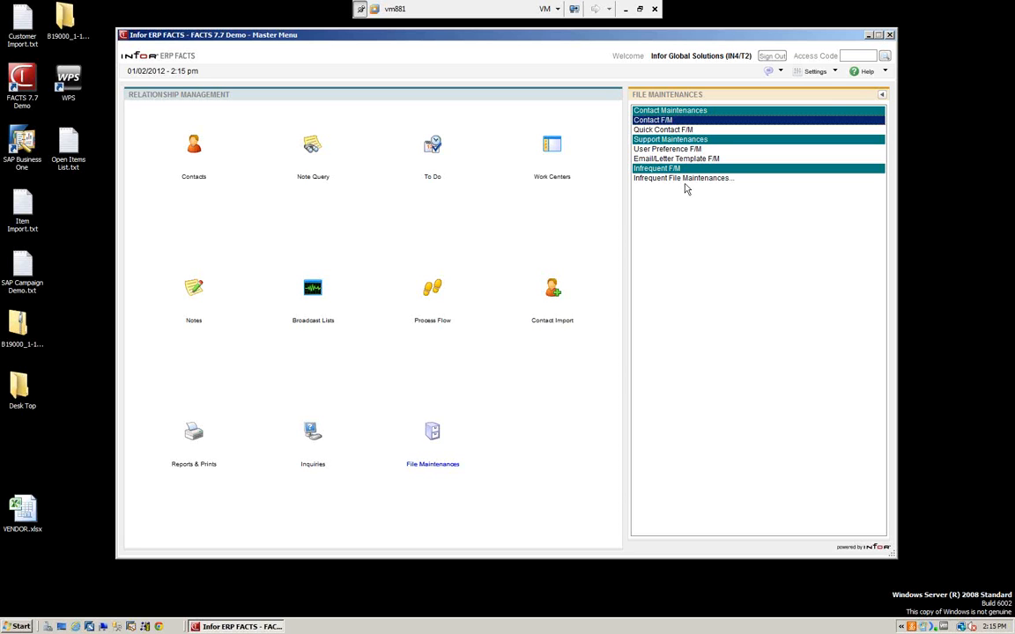
pyautogui.click(670, 179)
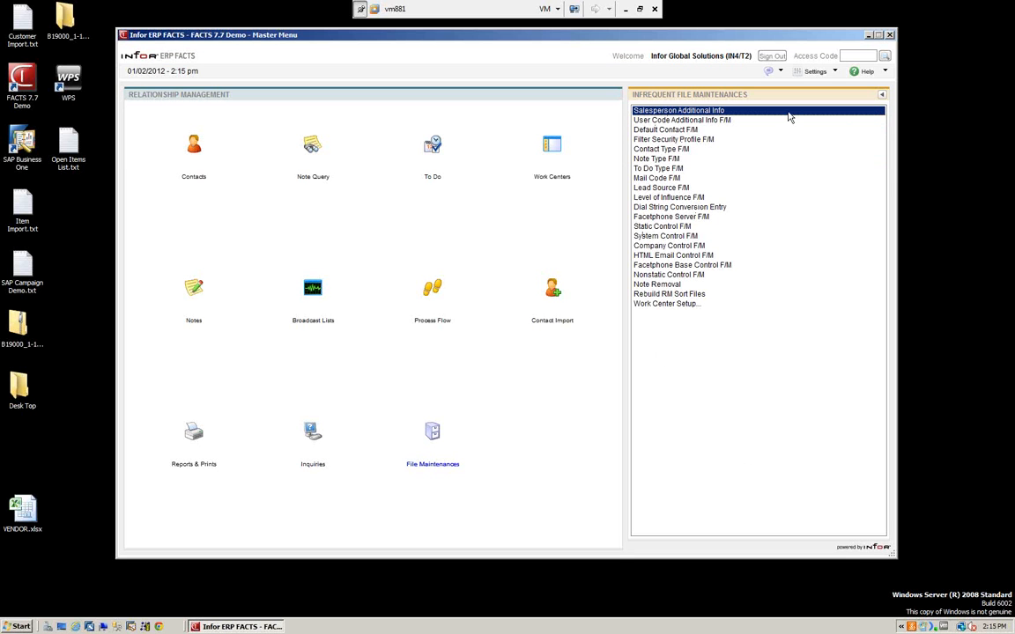
pyautogui.click(881, 95)
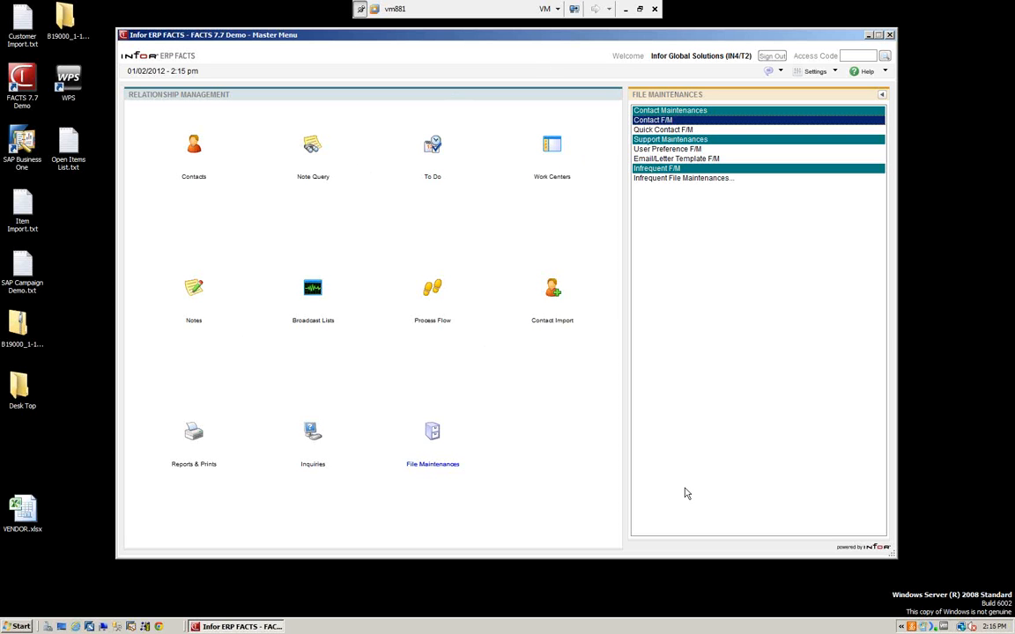
# Step: Open the Contacts display, view the Southeastern Service Company contact record, and close both the record and the contact list
pyautogui.click(194, 152)
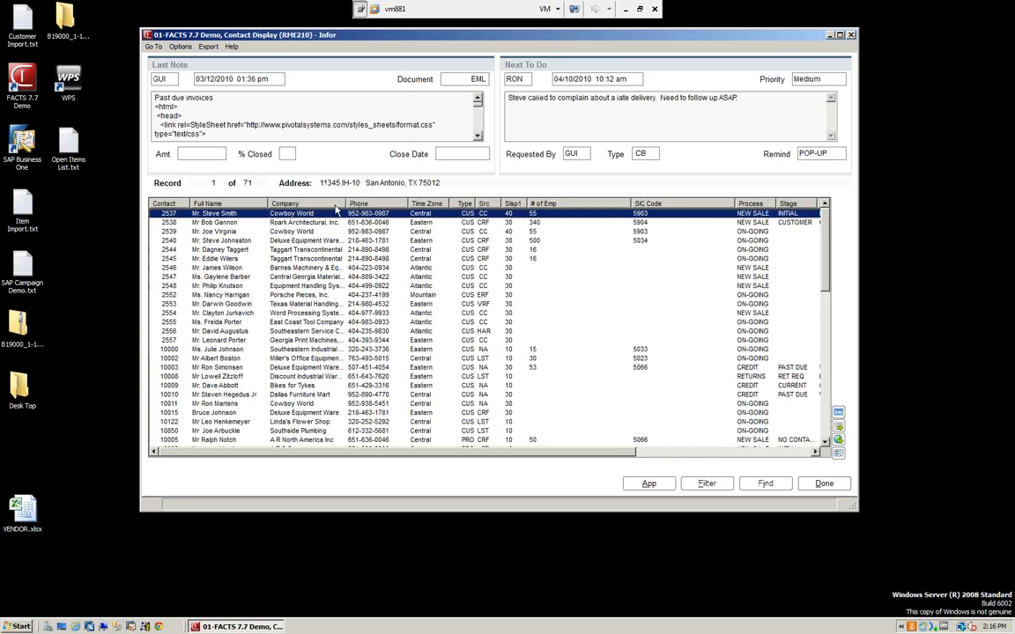
pyautogui.doubleClick(295, 332)
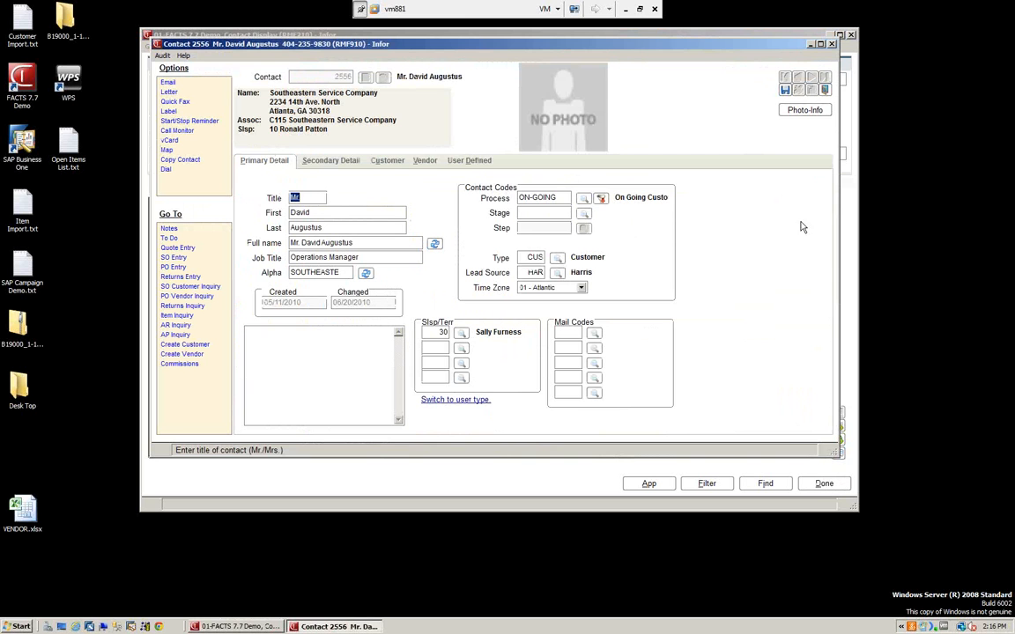
pyautogui.click(824, 88)
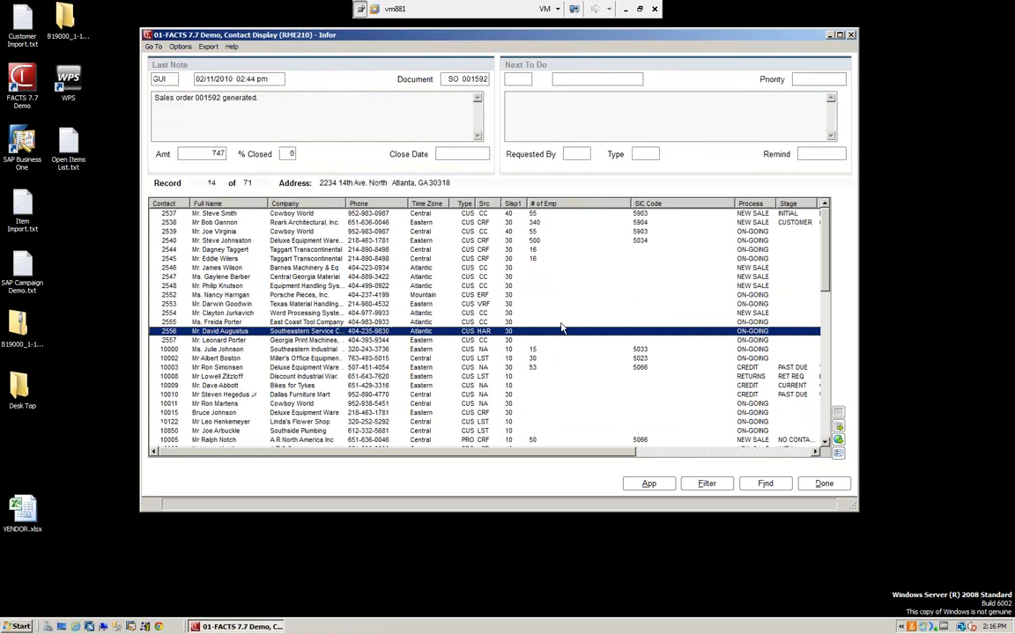
pyautogui.click(823, 484)
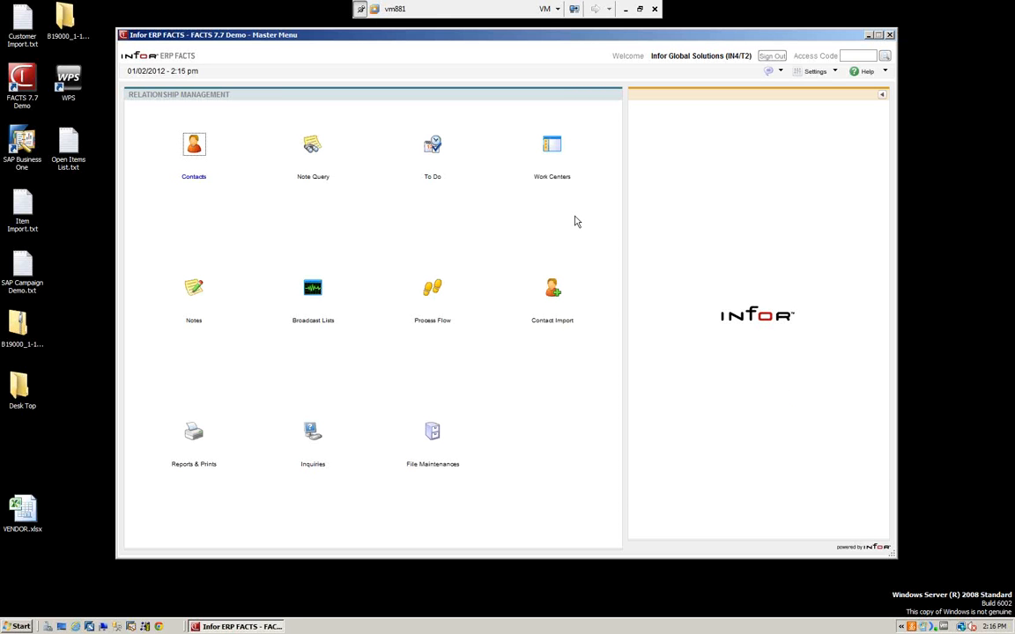